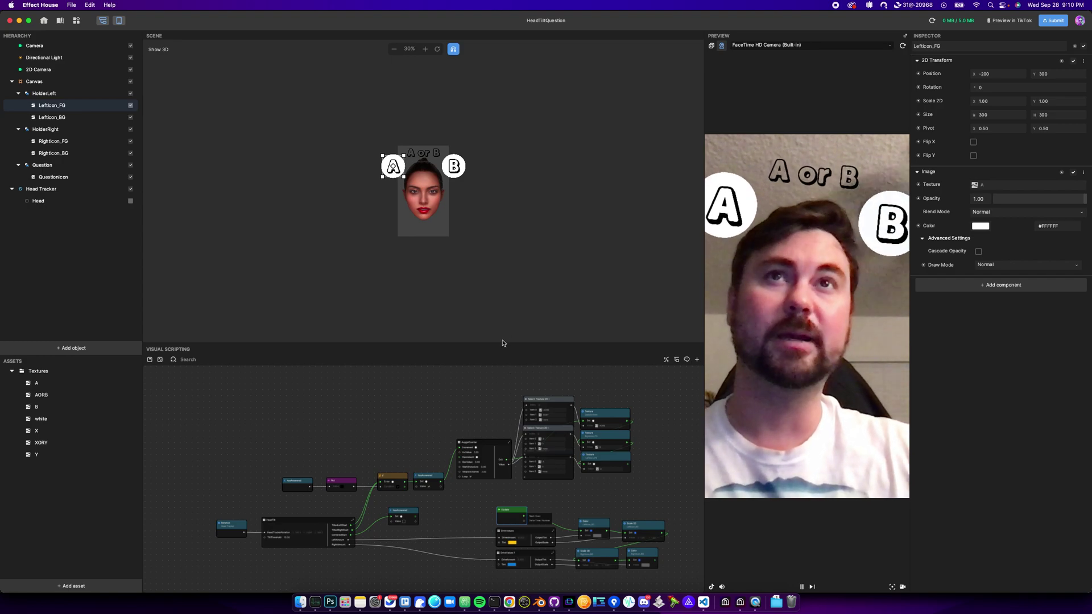
Enlarge the Visual Scripting panel over the Scene view, then click into the Preview panel.
left_click_drag(390, 342, 397, 209)
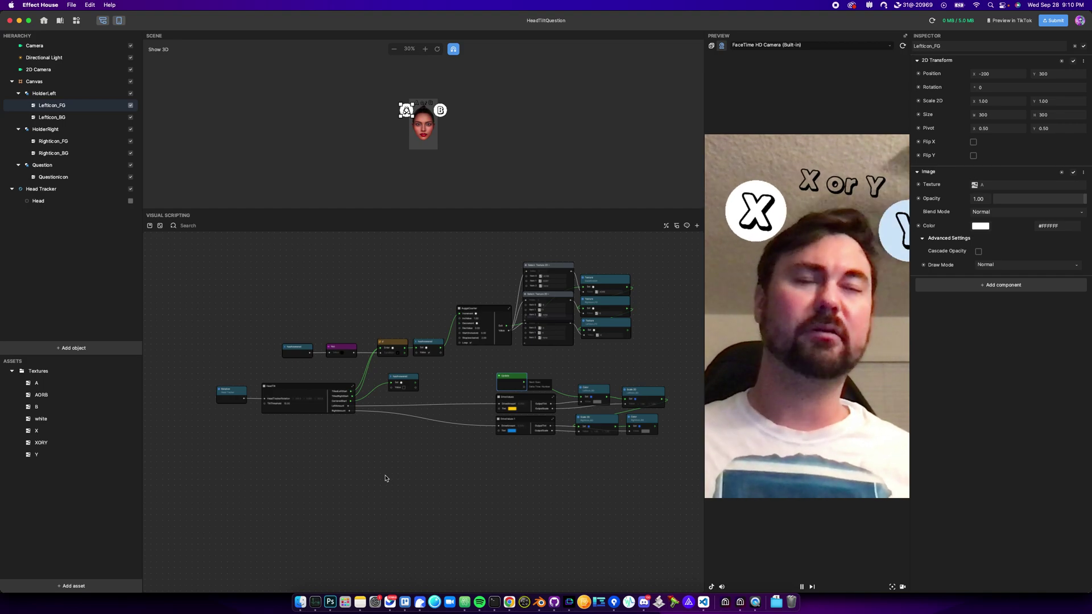
left_click(843, 531)
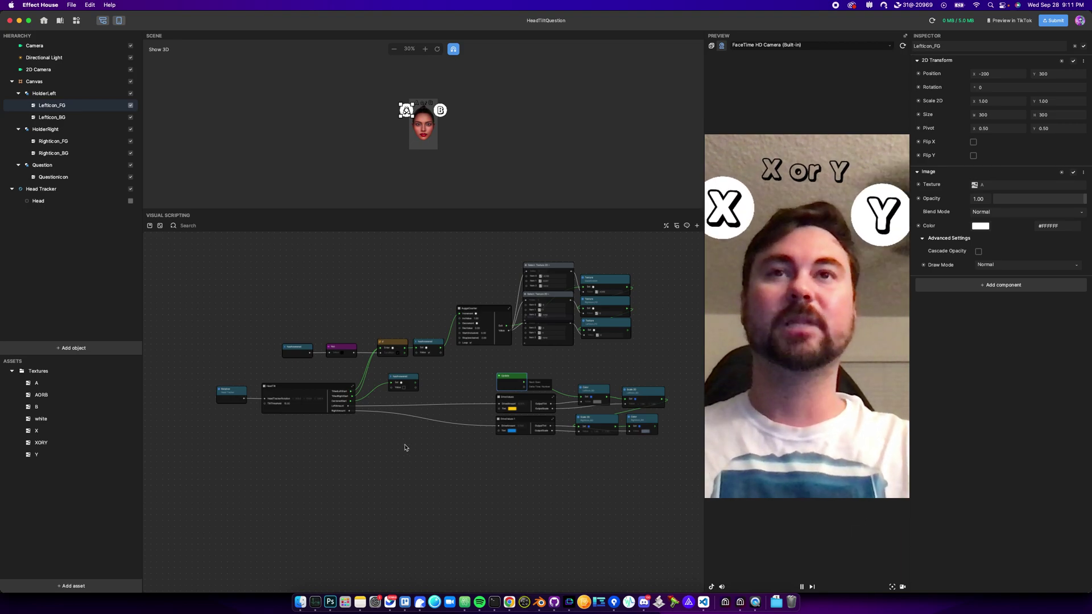
scroll(231, 427, "up", 5)
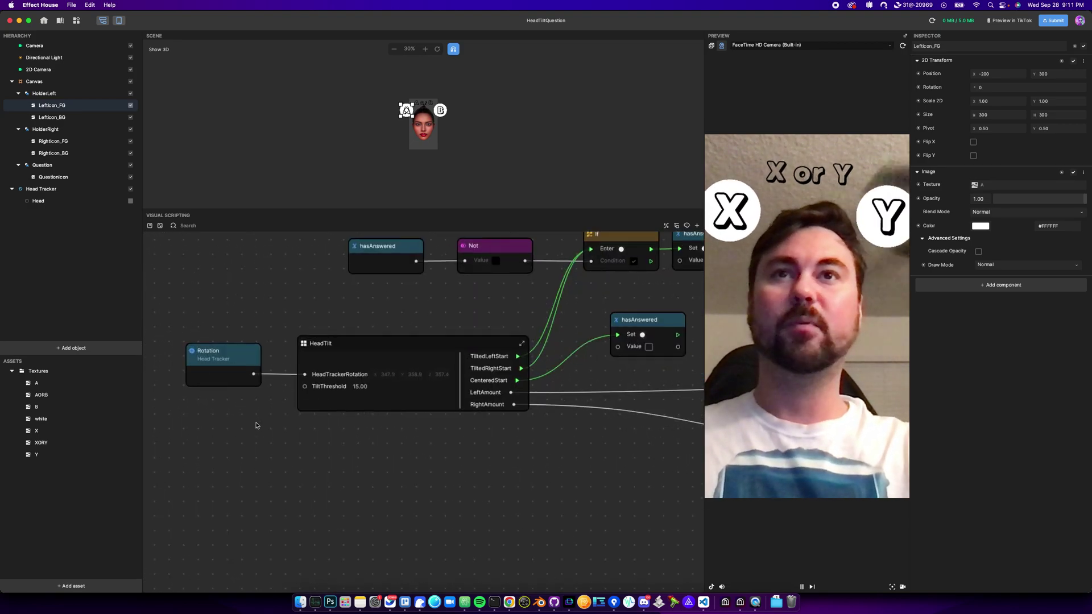
Enter the HeadTilt subgraph and zoom in on its SafeRotations, Split and Divide nodes.
double_click(309, 335)
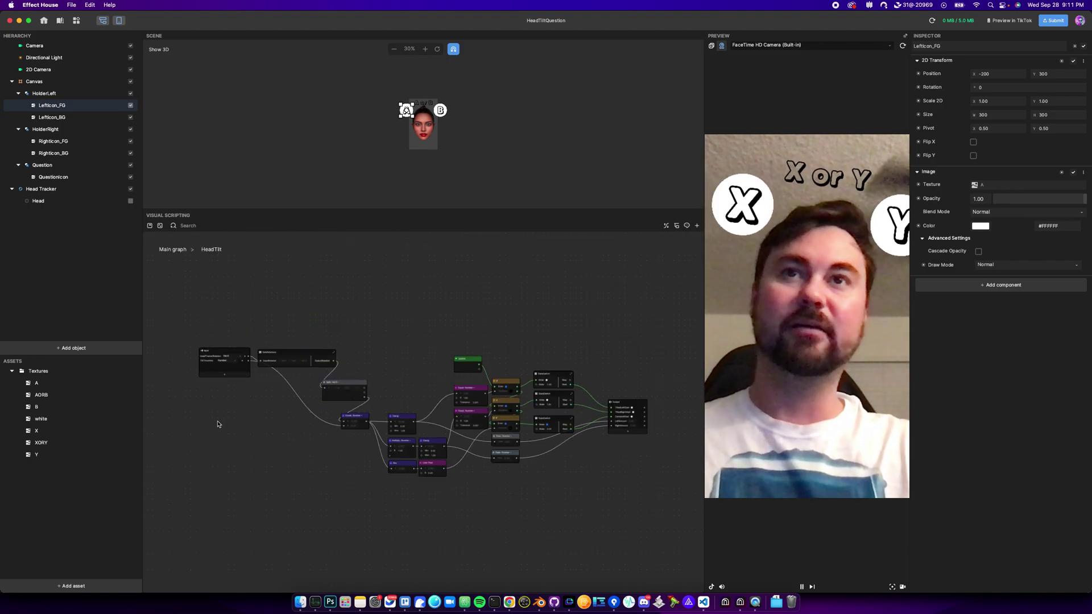
left_click_drag(268, 413, 269, 449)
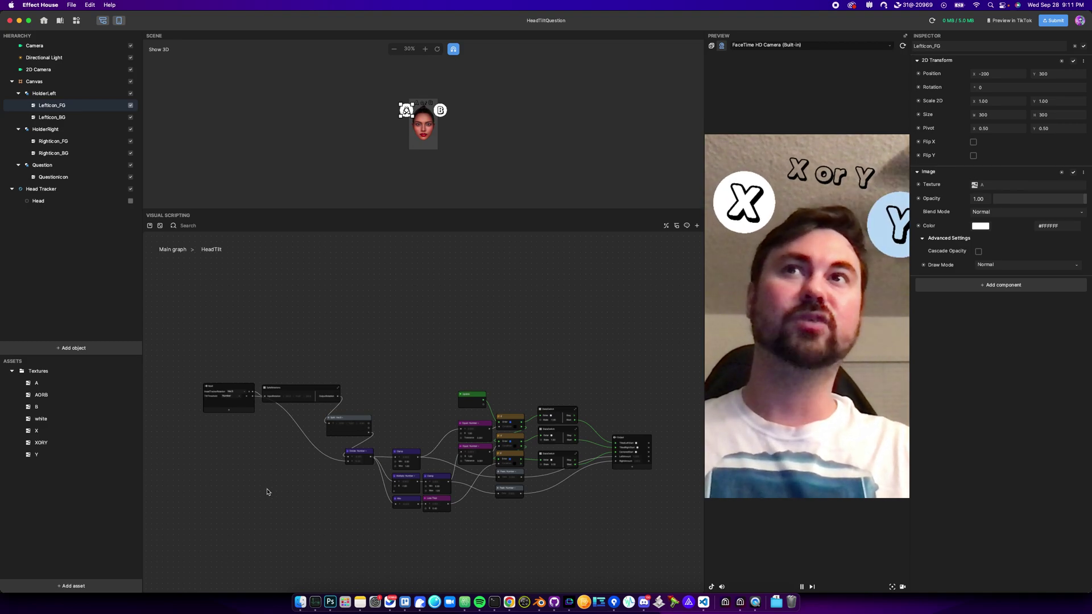
scroll(256, 434, "up", 10)
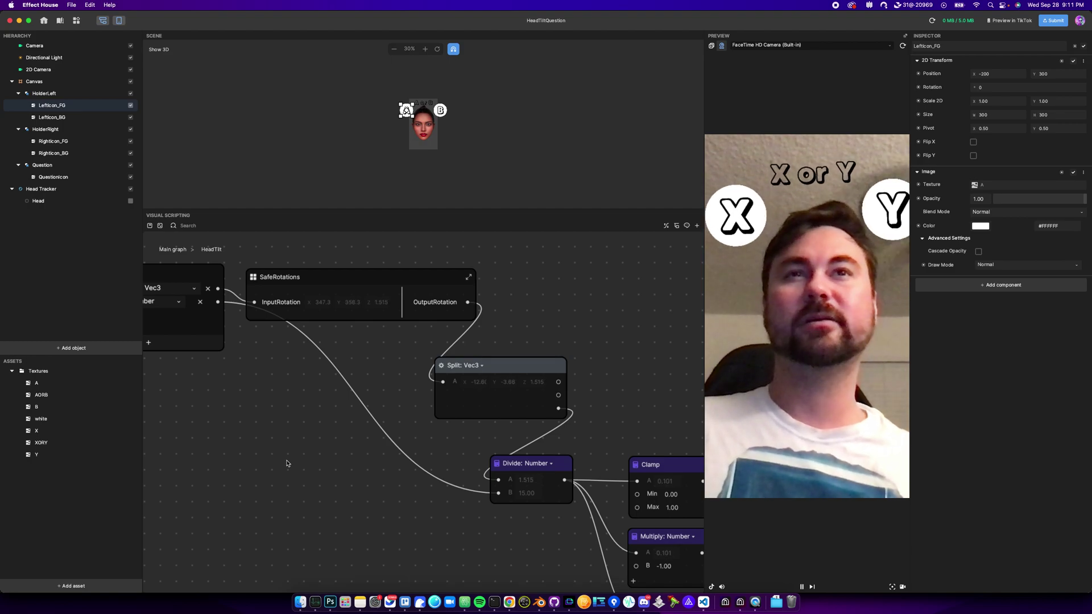
scroll(391, 314, "up", 2)
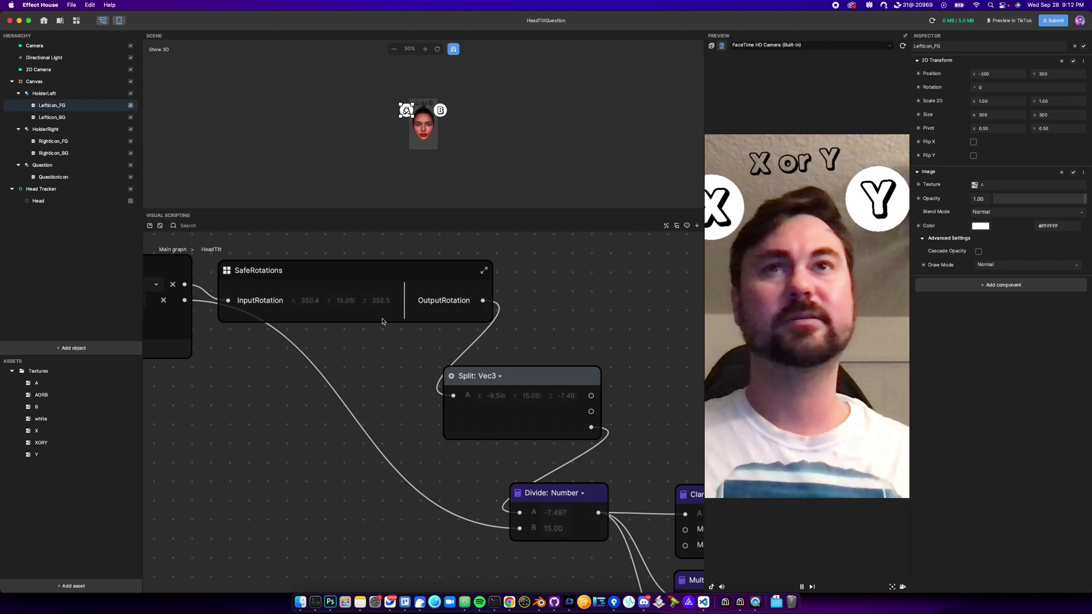
left_click_drag(311, 267, 332, 253)
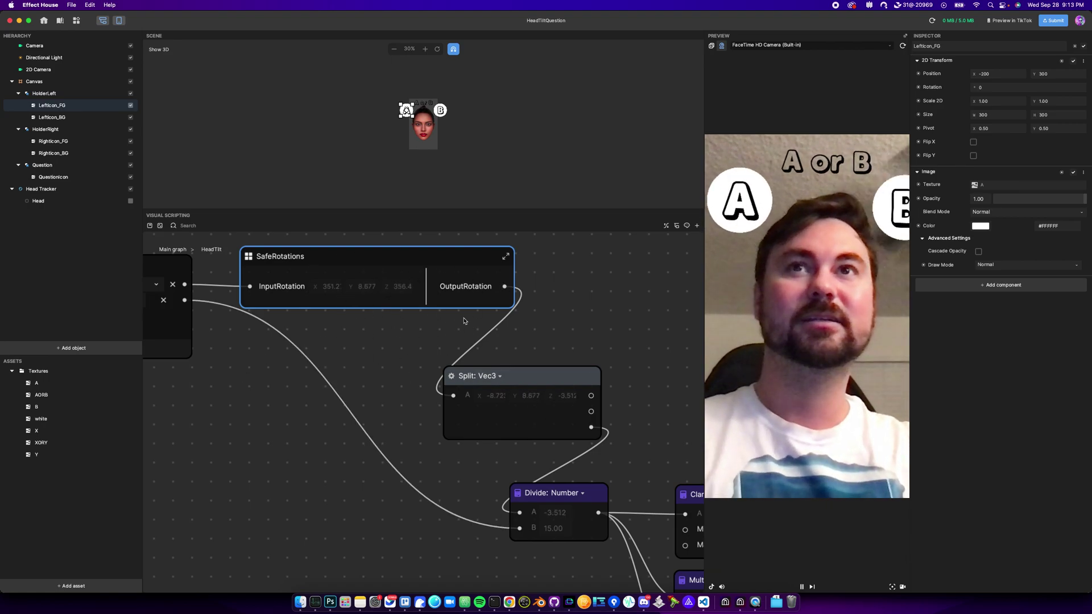
Zoom out to see the HeadTilt chain from SafeRotations through Divide by 15 to Clamp and Multiply.
scroll(485, 391, "down", 1)
scroll(486, 391, "down", 1)
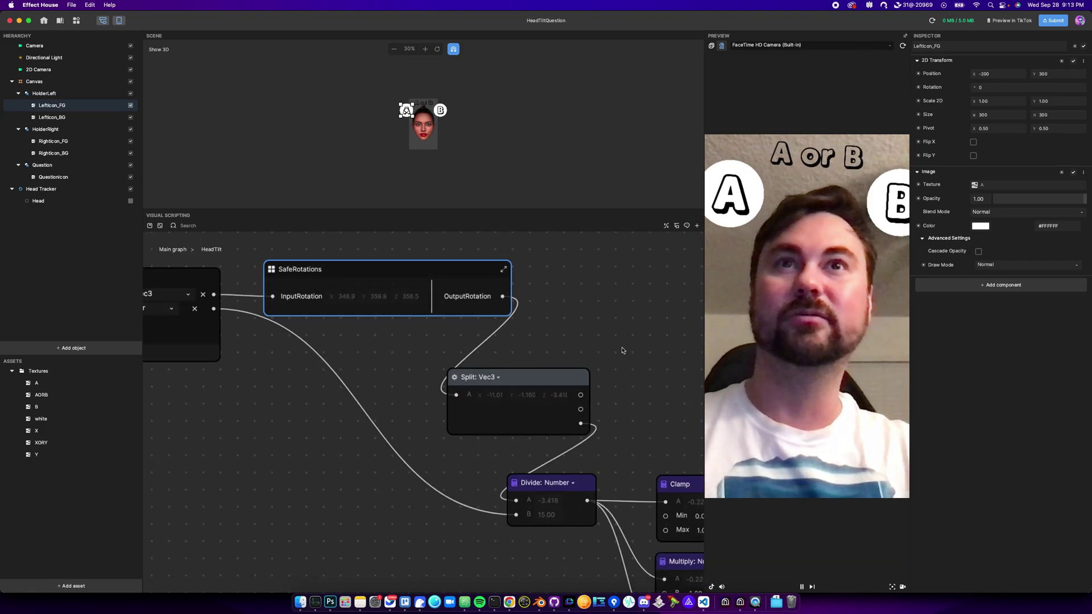
scroll(546, 312, "right", 5)
scroll(546, 313, "down", 2)
scroll(529, 346, "down", 1)
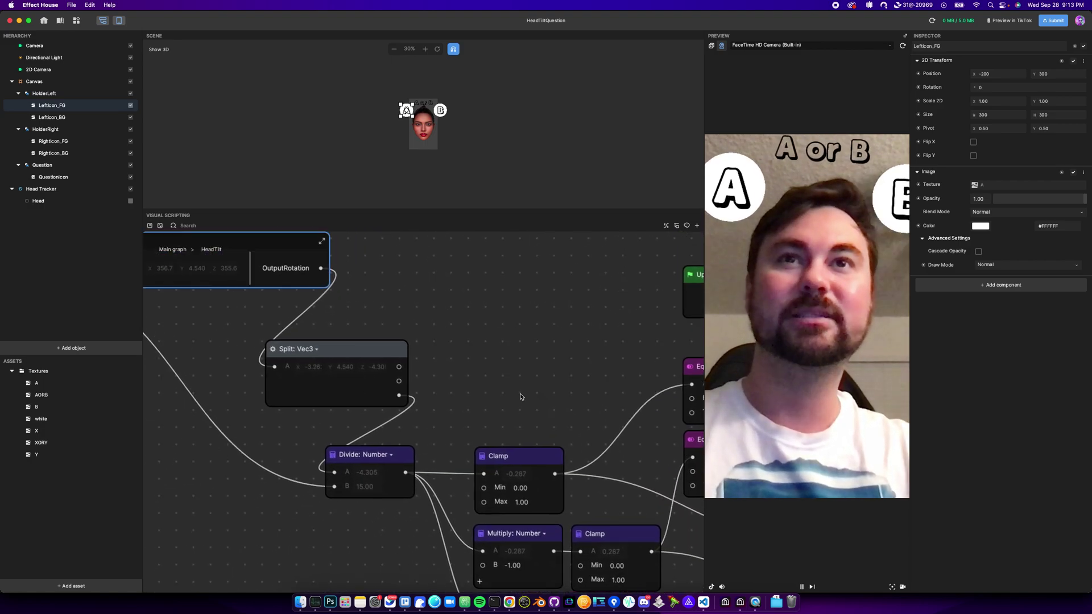
scroll(485, 383, "right", 5)
scroll(382, 295, "right", 2)
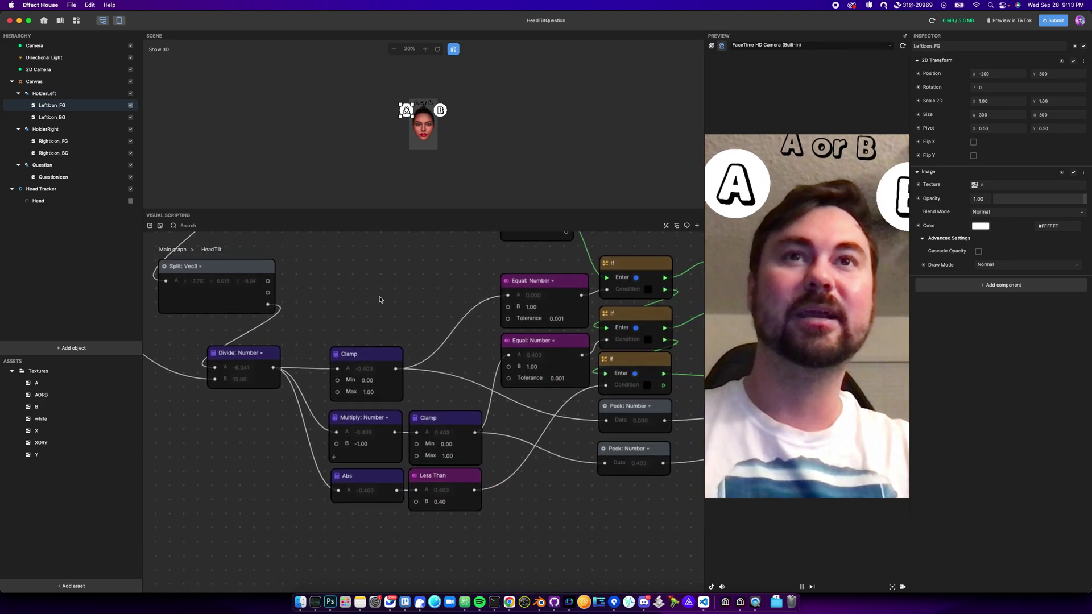
scroll(602, 555, "right", 3)
scroll(547, 550, "down", 1)
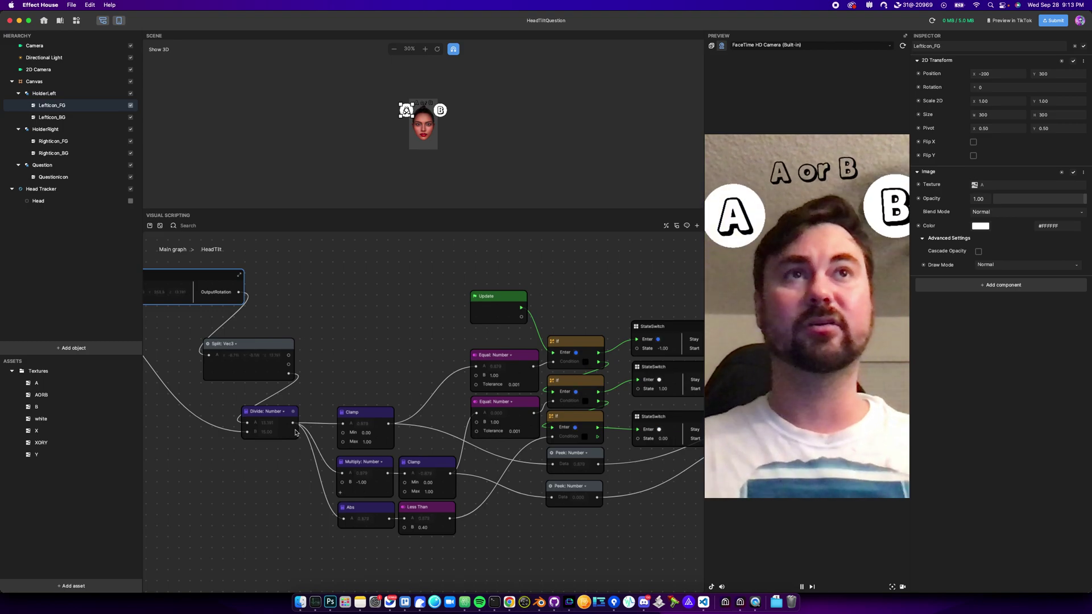
left_click_drag(510, 526, 393, 526)
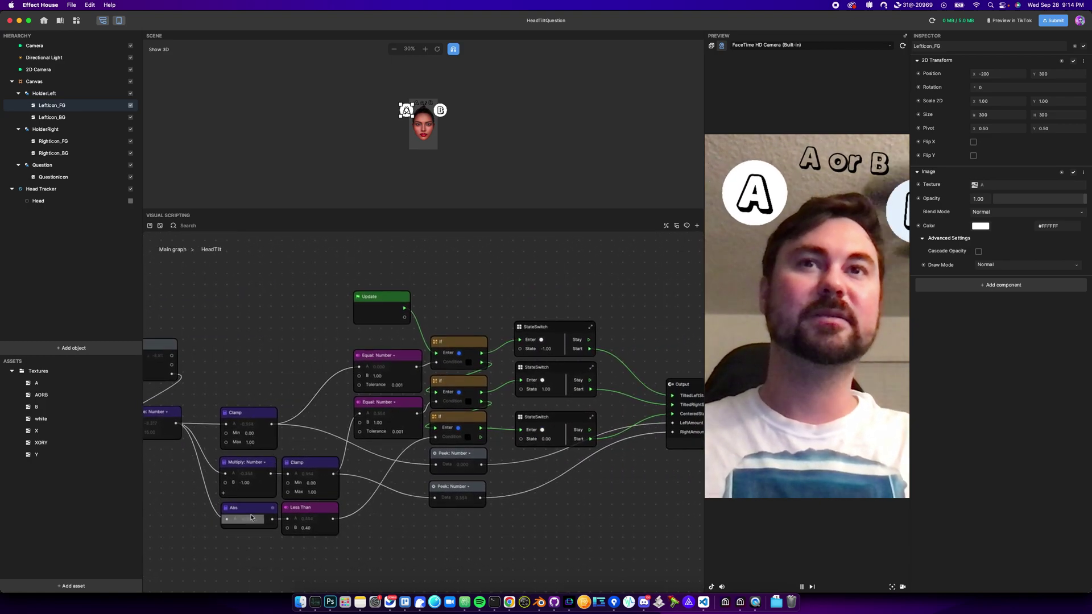
left_click_drag(181, 509, 500, 511)
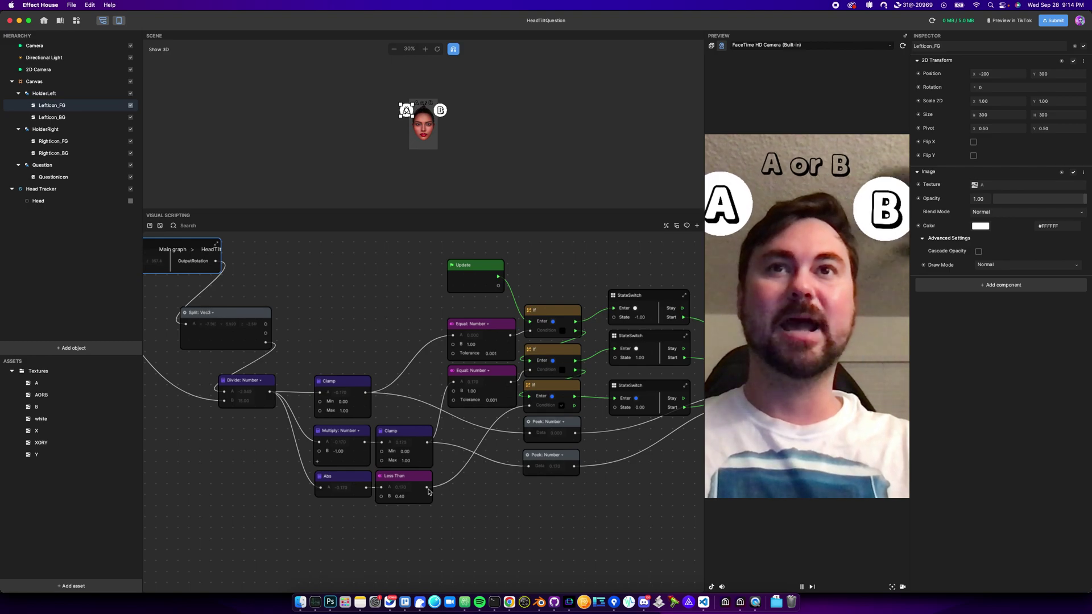
left_click_drag(220, 486, 518, 547)
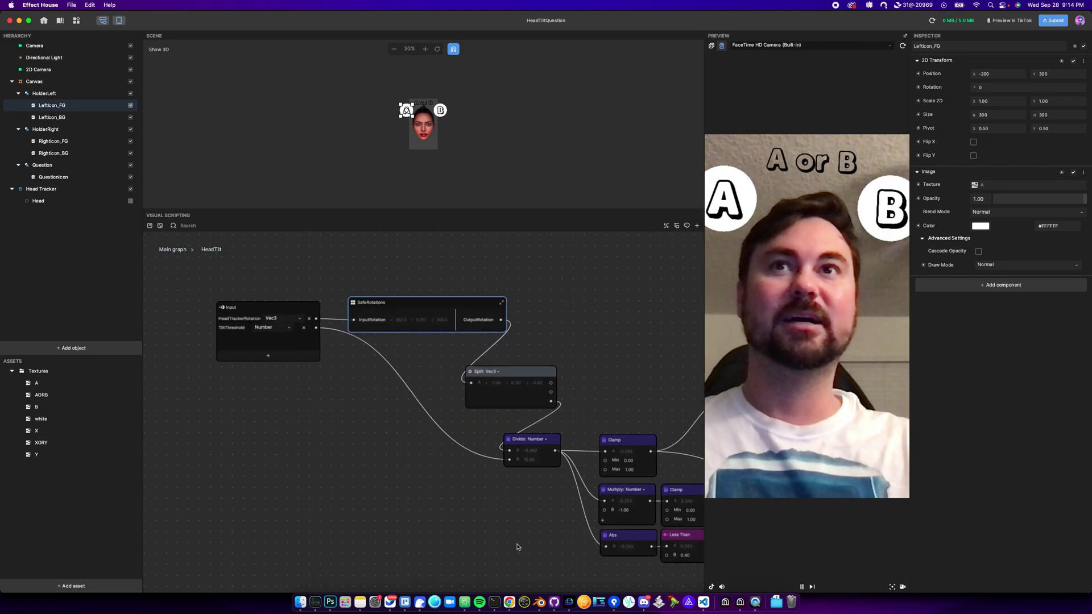
left_click(172, 249)
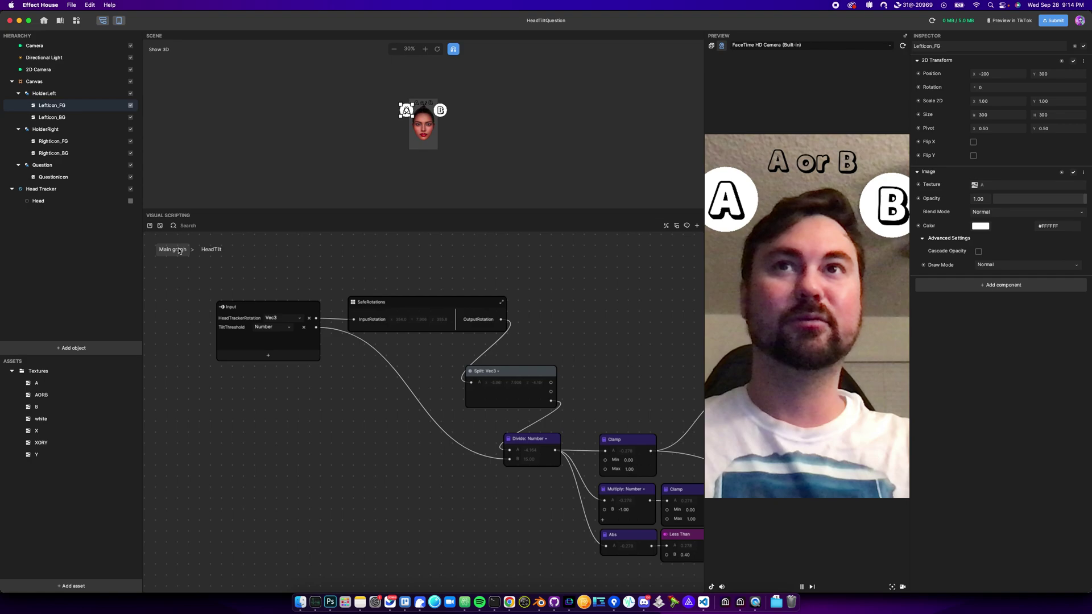
scroll(242, 486, "up", 3)
scroll(242, 487, "up", 5)
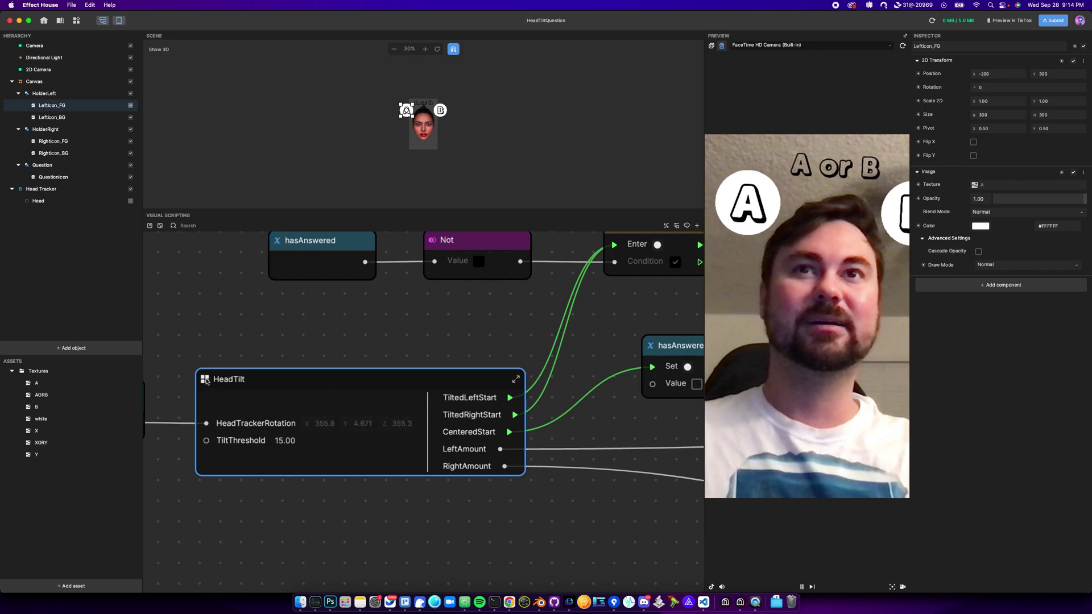
double_click(206, 382)
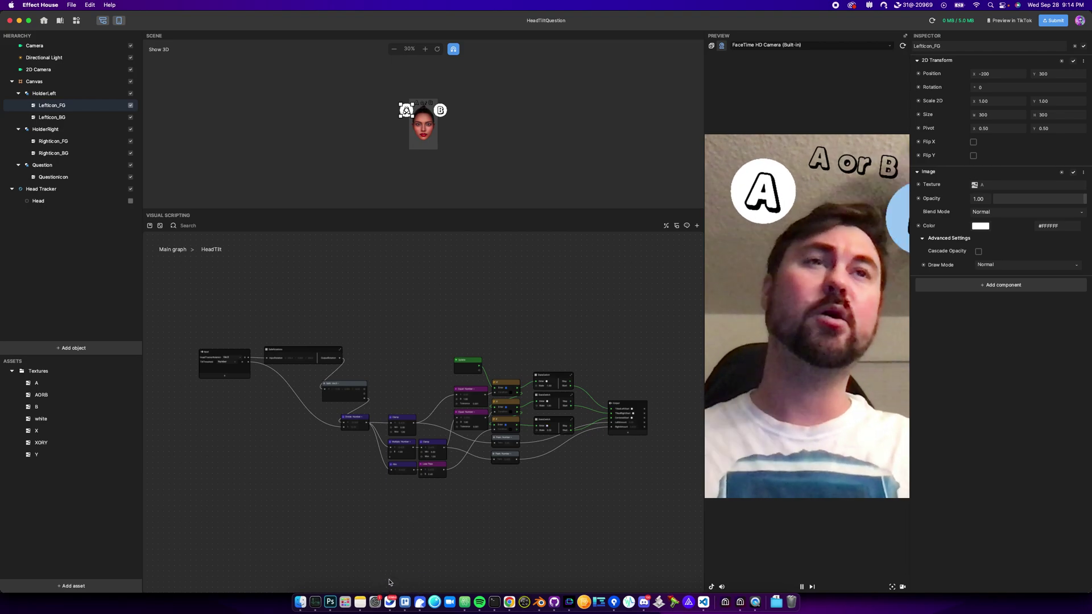
scroll(609, 457, "up", 10)
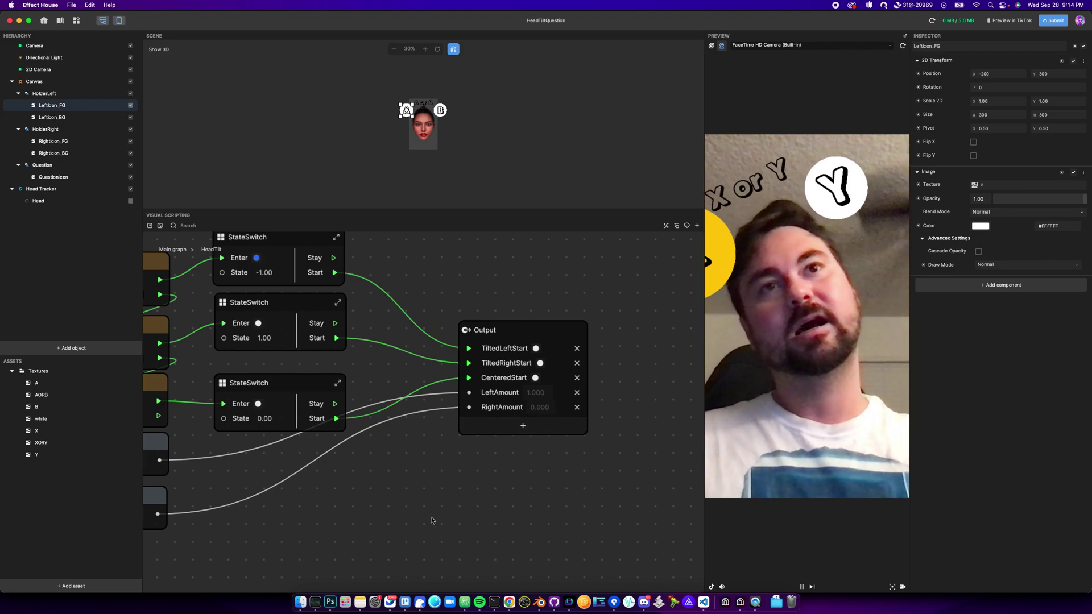
left_click_drag(434, 519, 411, 514)
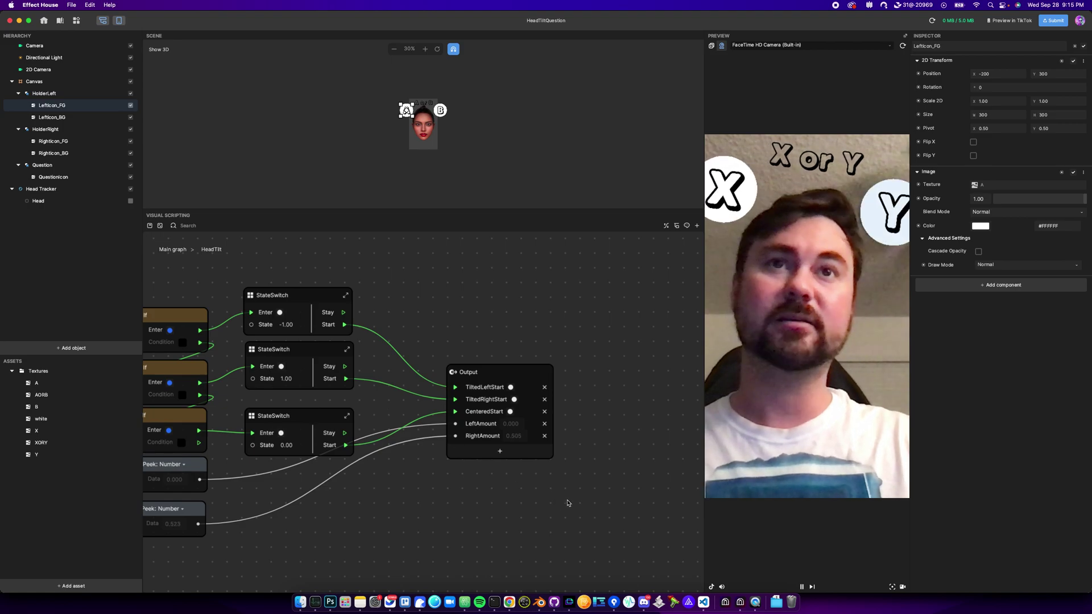
scroll(567, 503, "right", 5)
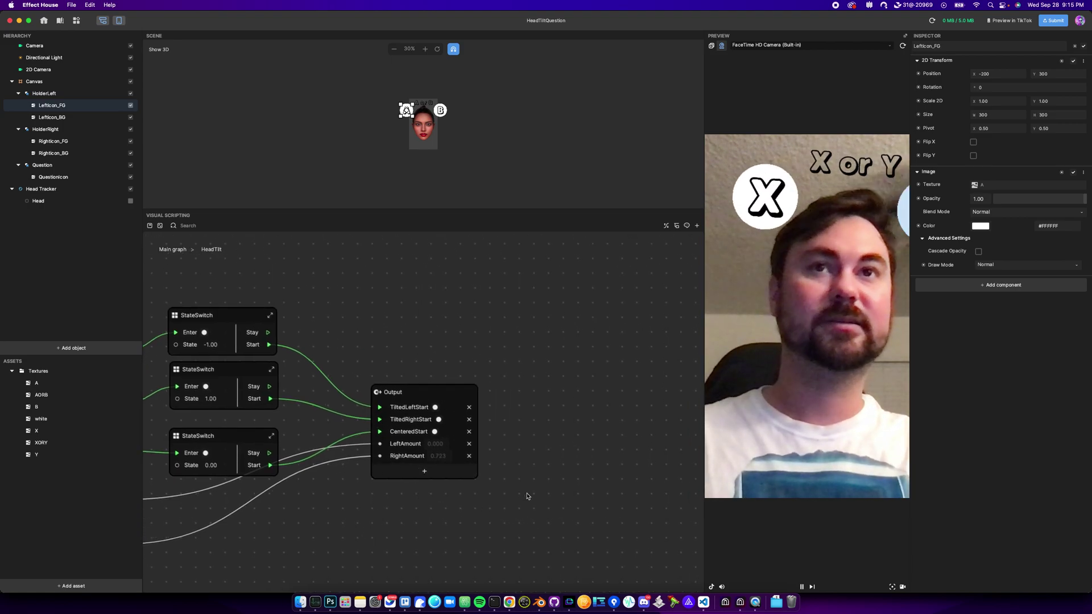
scroll(377, 529, "left", 4)
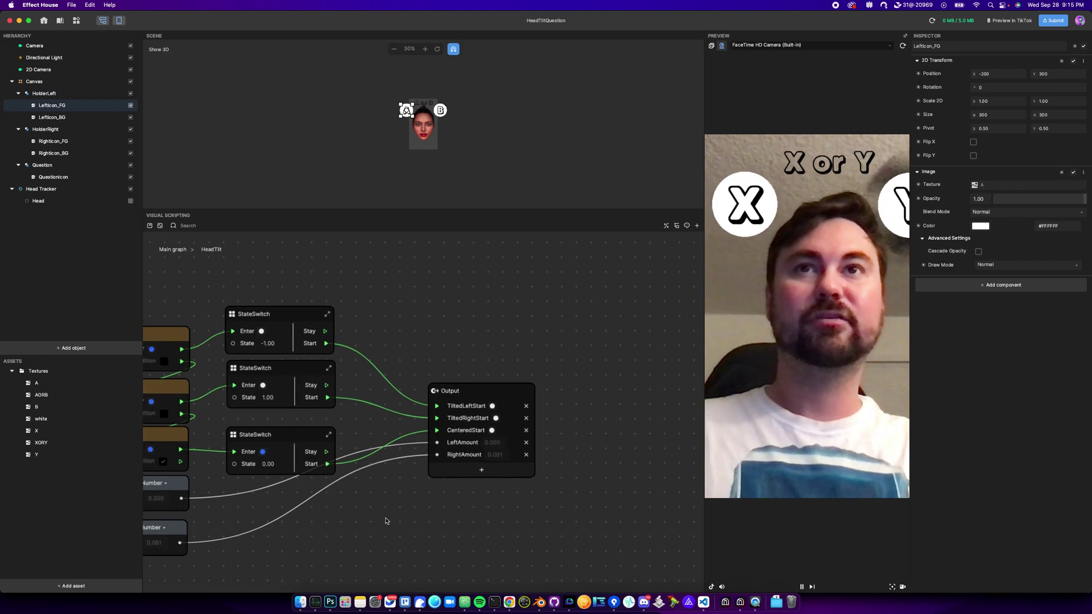
scroll(387, 521, "left", 10)
scroll(409, 500, "right", 12)
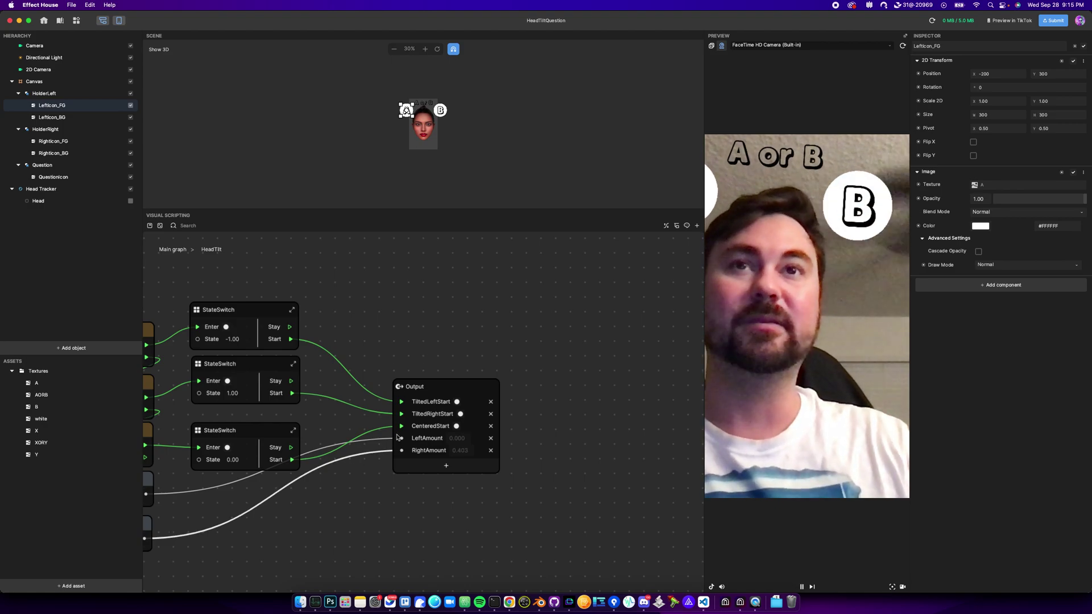
left_click_drag(324, 496, 616, 518)
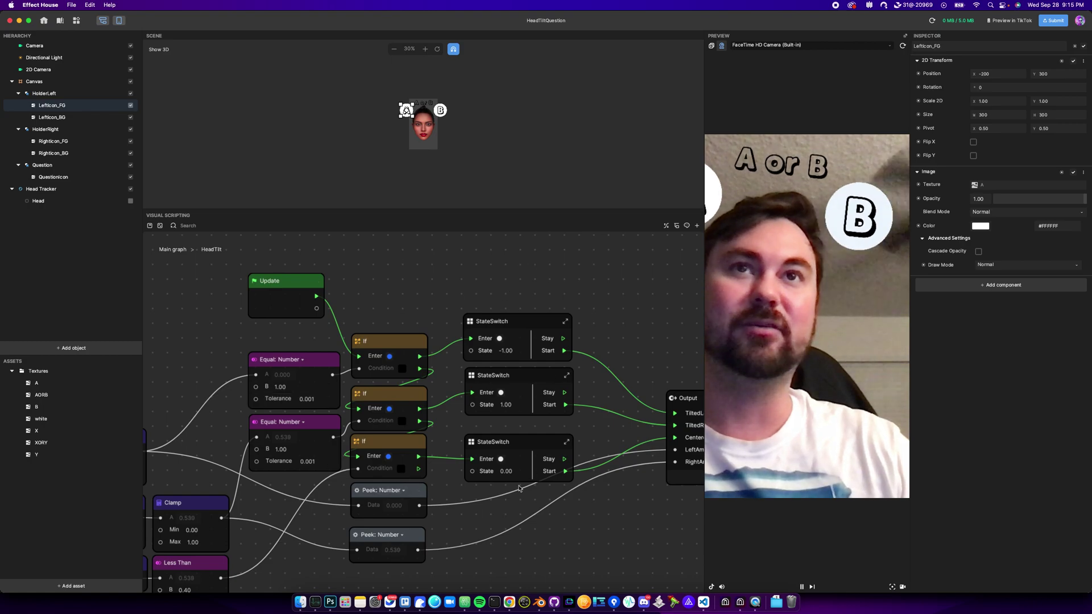
left_click_drag(619, 552, 573, 538)
scroll(572, 538, "right", 2)
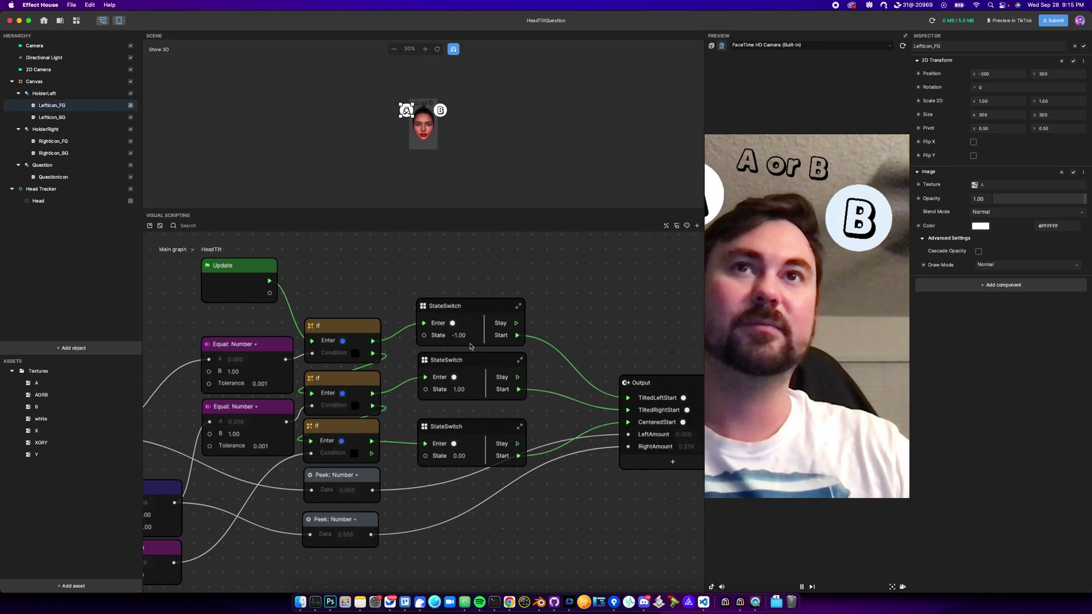
scroll(568, 414, "down", 3)
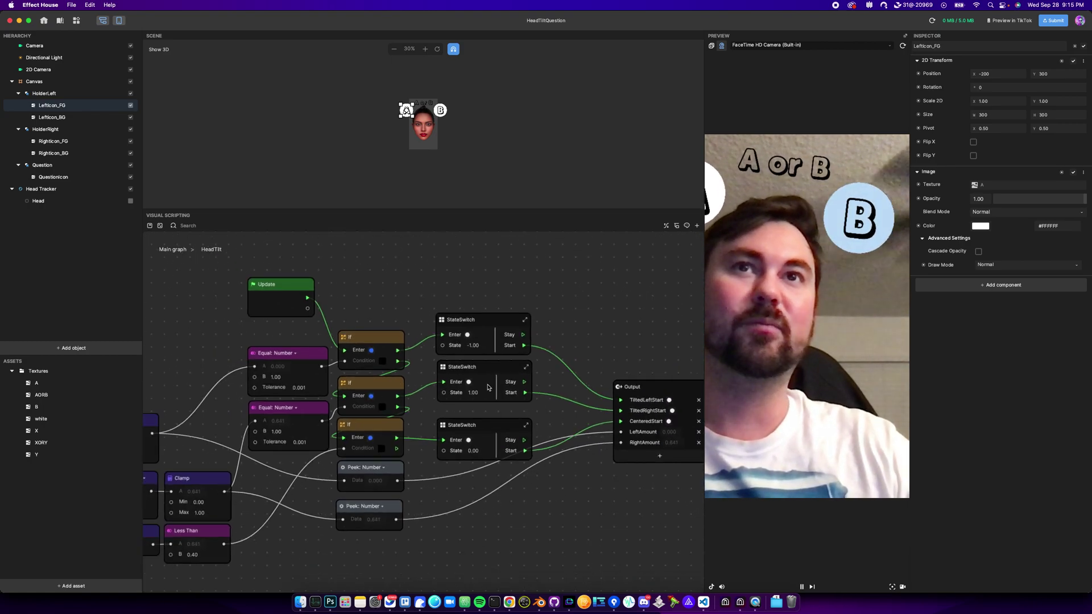
left_click(177, 251)
Zoom around the HeadTilt node in the main graph and nudge the lower hasAnswered node slightly down.
scroll(339, 475, "up", 5)
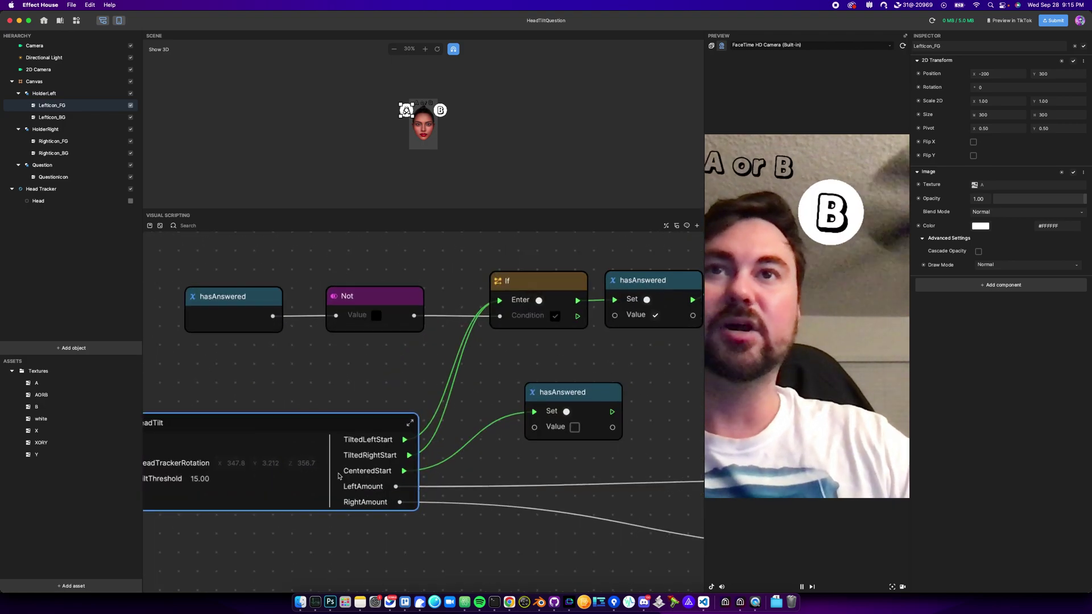
scroll(338, 476, "up", 1)
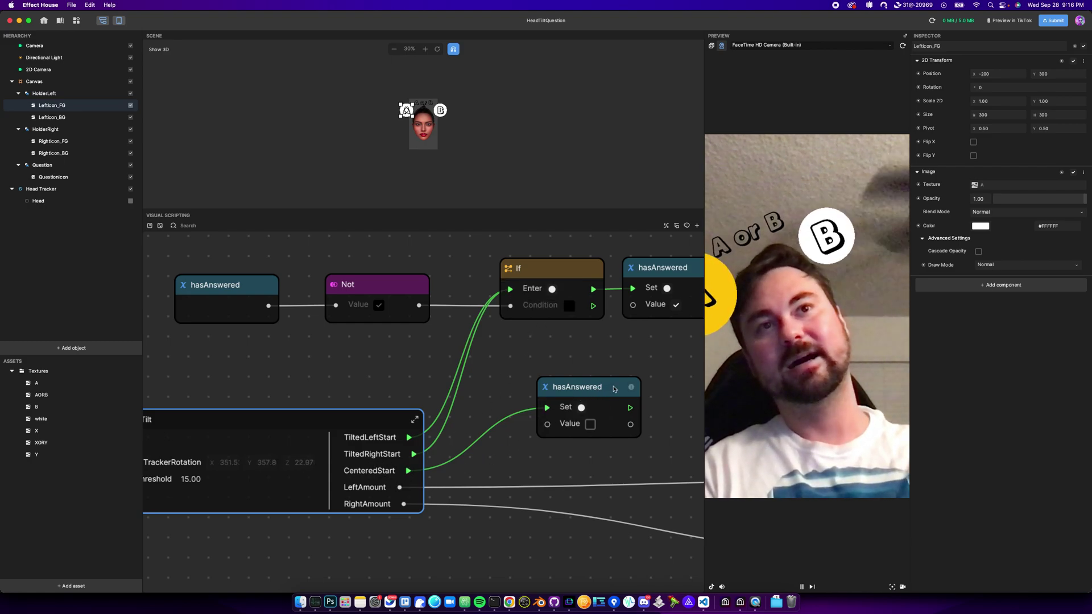
left_click_drag(615, 388, 615, 390)
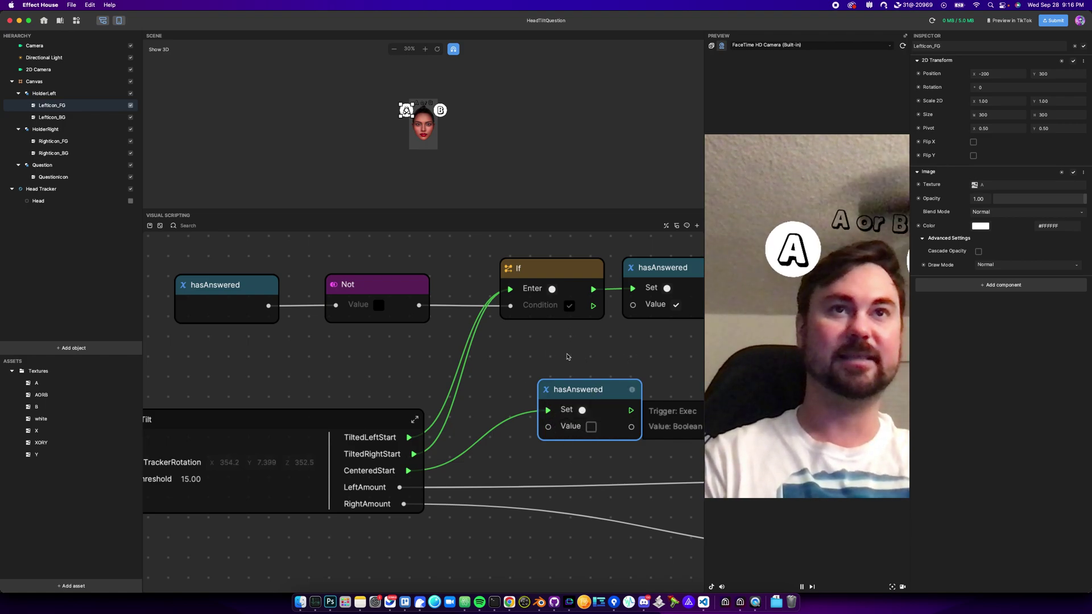
scroll(603, 354, "down", 4)
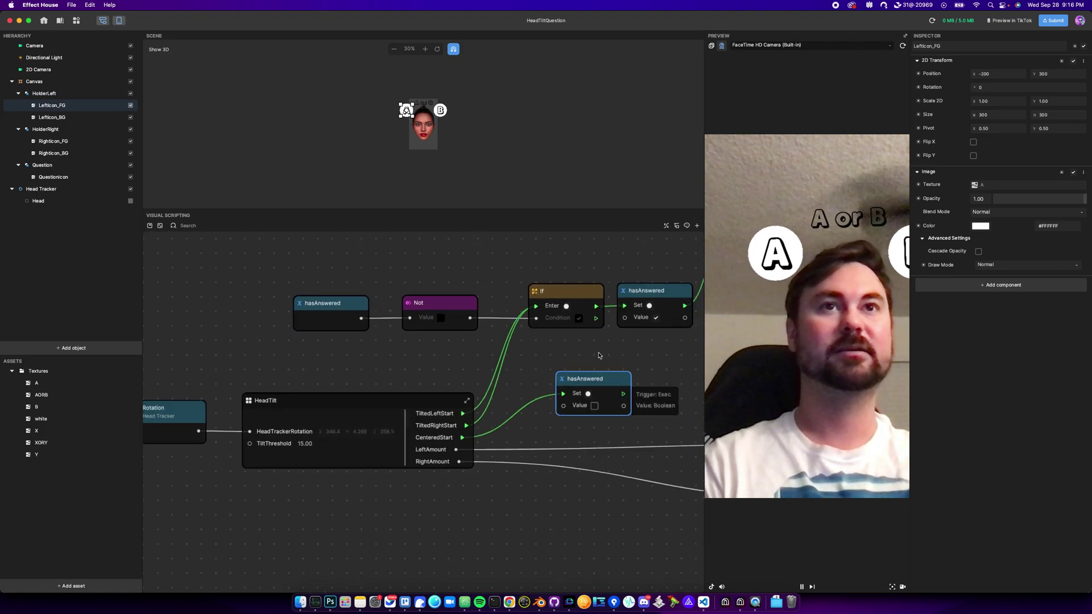
scroll(598, 355, "down", 10)
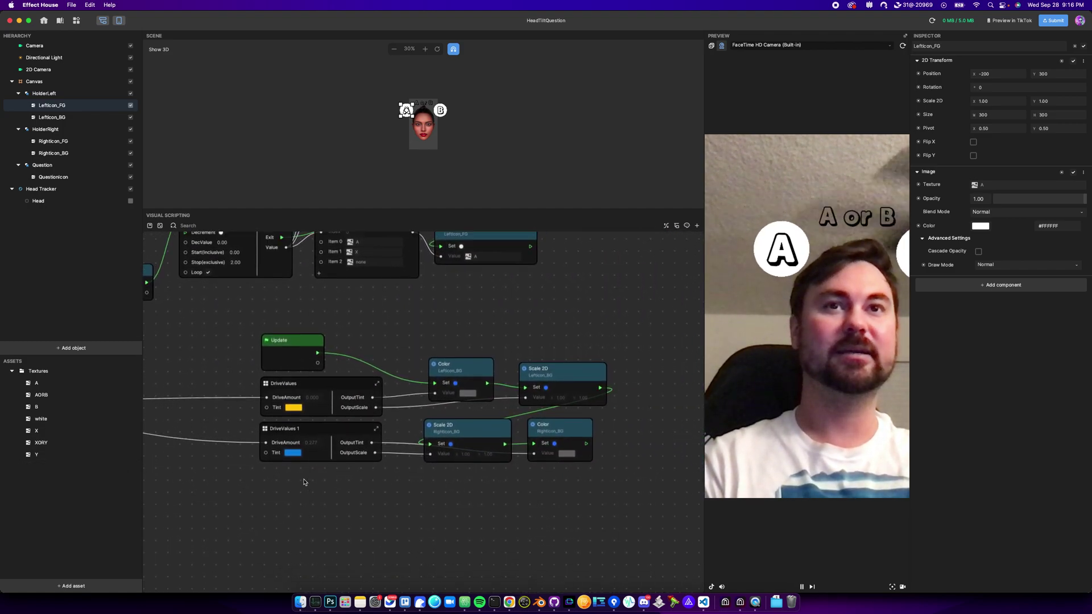
Find the Update and DriveValues nodes and move the Righticon_BG Color node up and right.
scroll(308, 481, "left", 6)
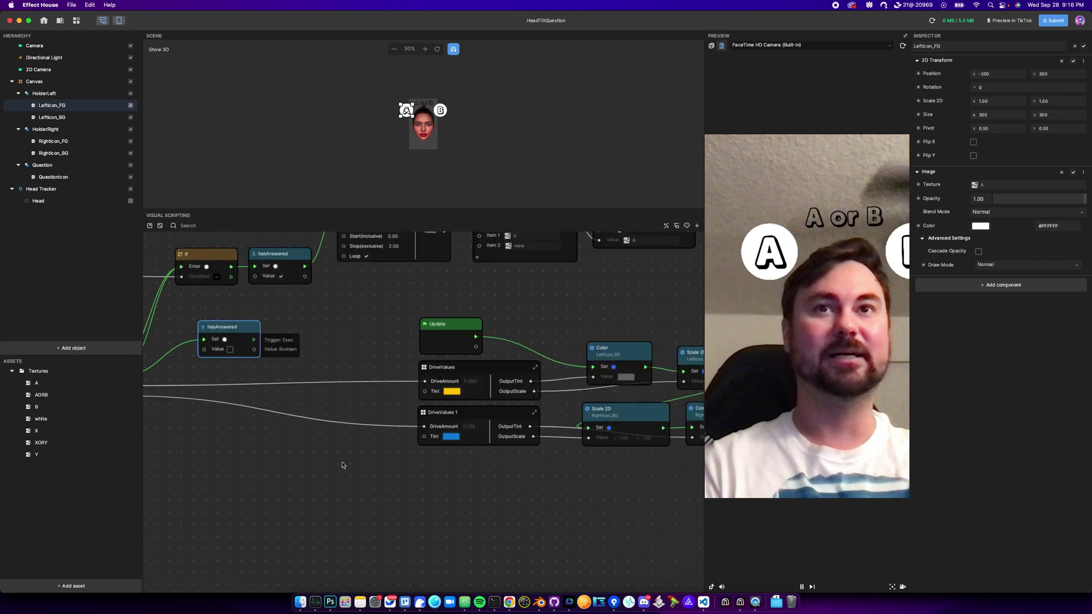
scroll(342, 465, "right", 6)
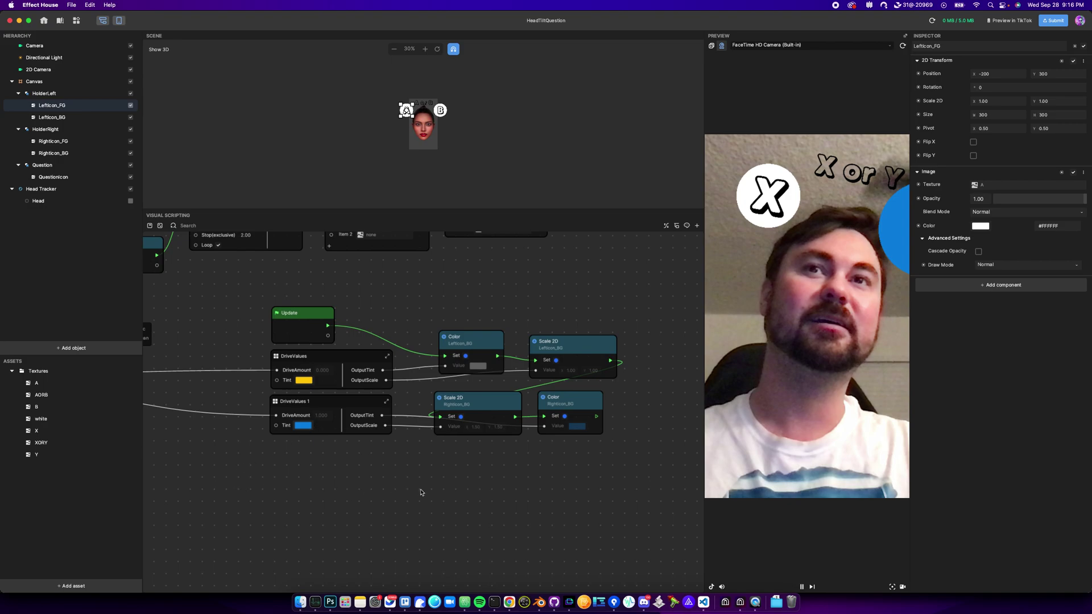
scroll(426, 493, "left", 8)
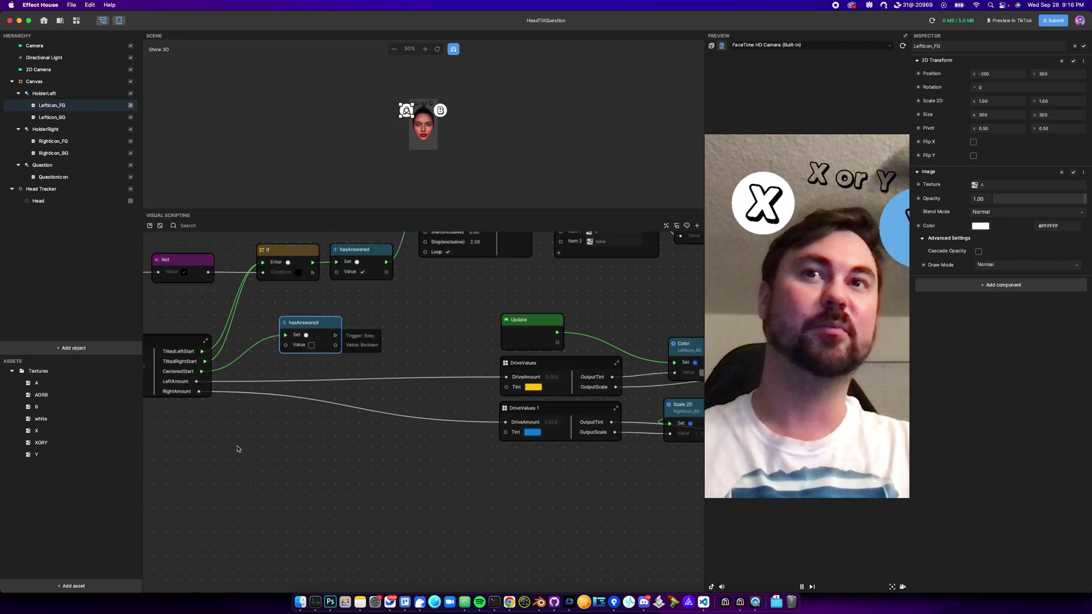
scroll(238, 449, "left", 4)
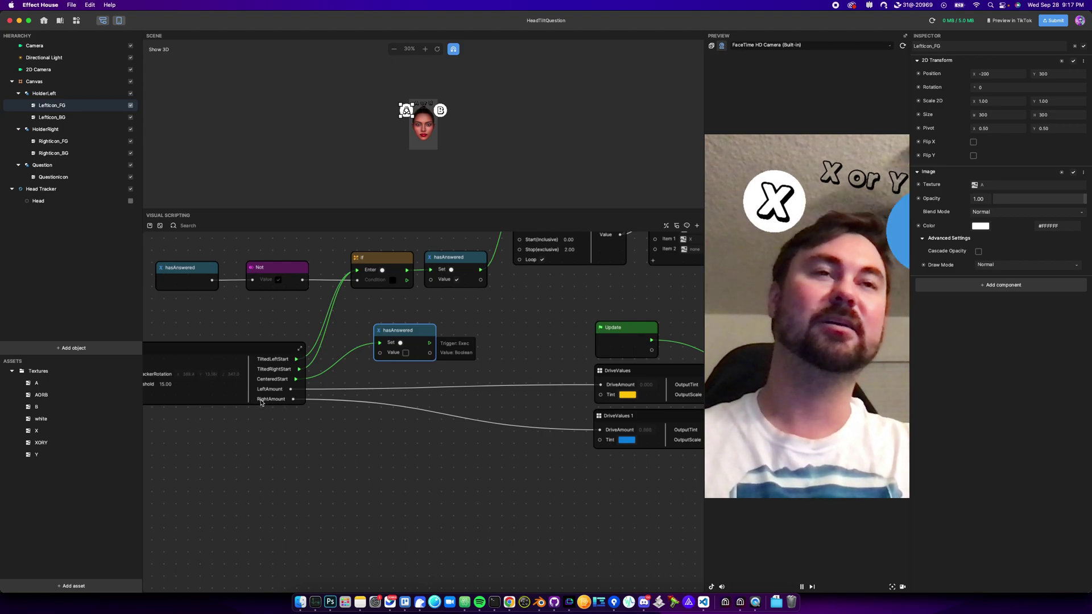
scroll(557, 484, "right", 5)
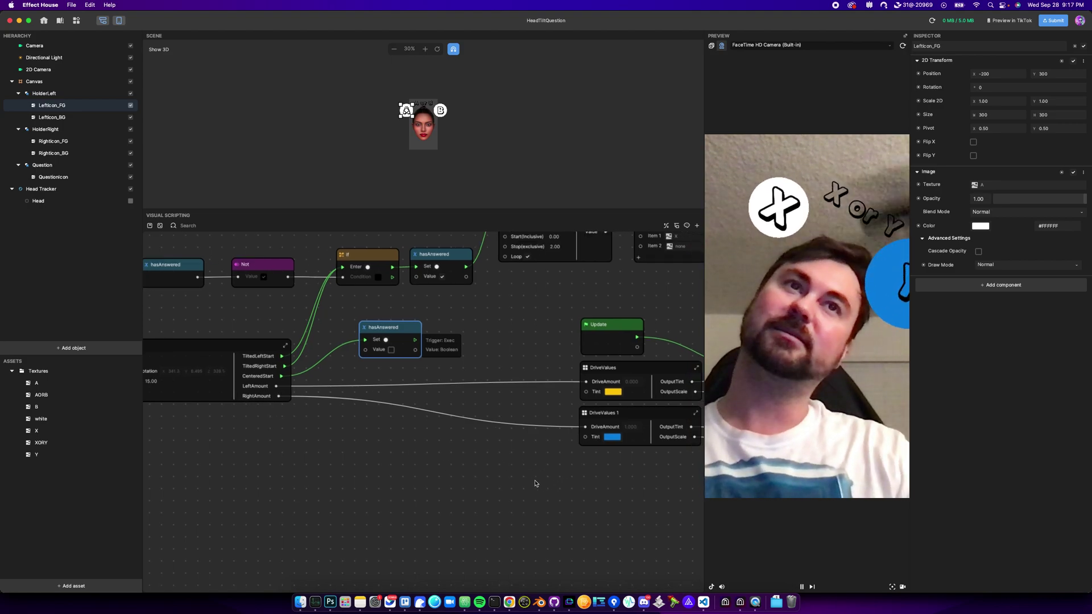
scroll(493, 490, "right", 4)
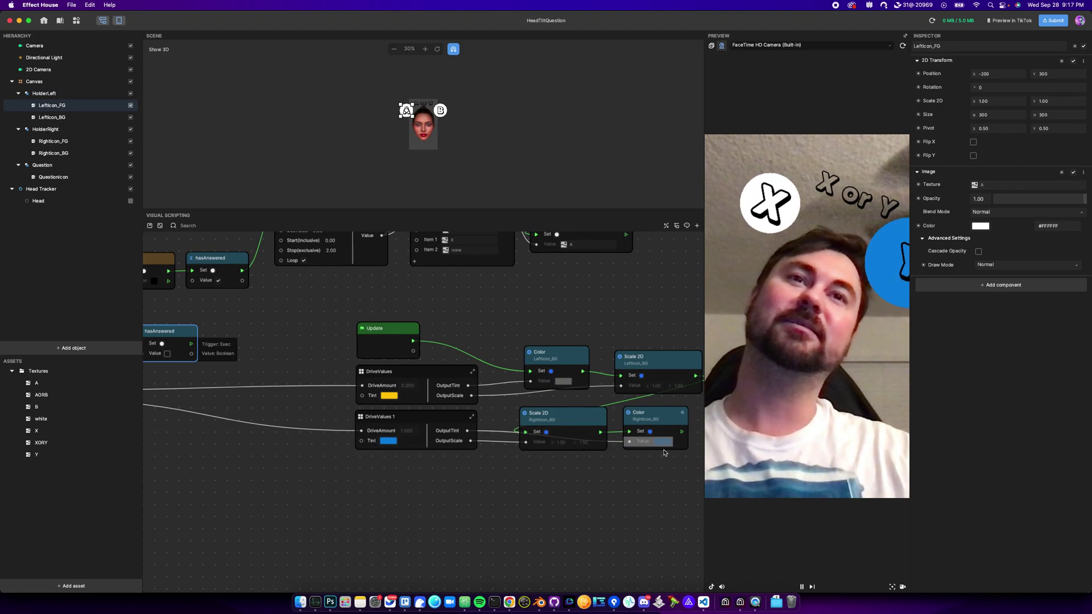
left_click_drag(652, 425, 657, 419)
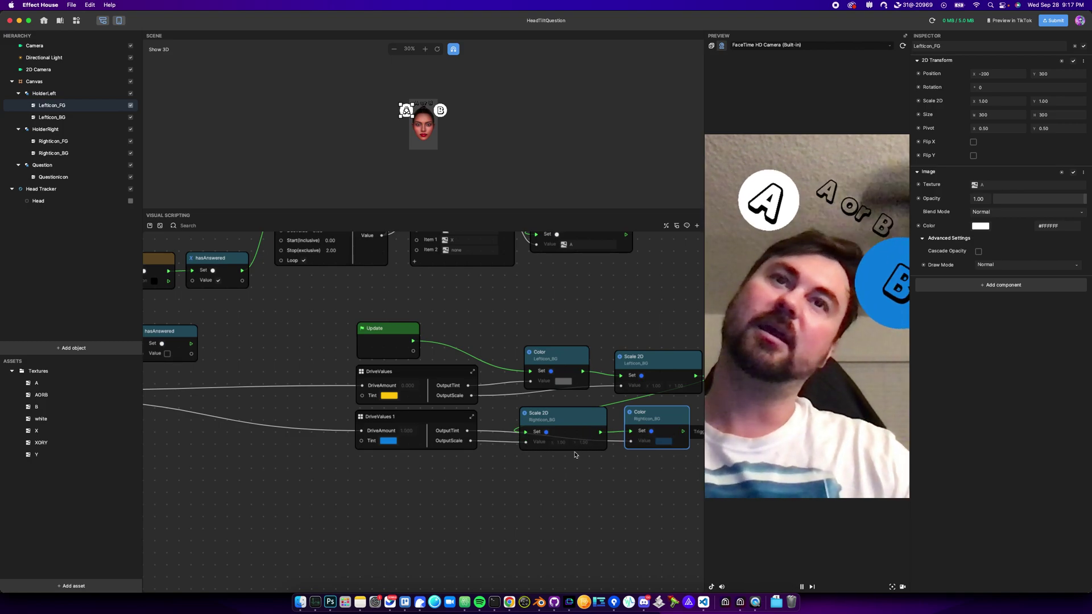
Bring the Scale 2D and Color nodes into view to inspect the Righticon_BG colour value.
scroll(576, 468, "up", 5)
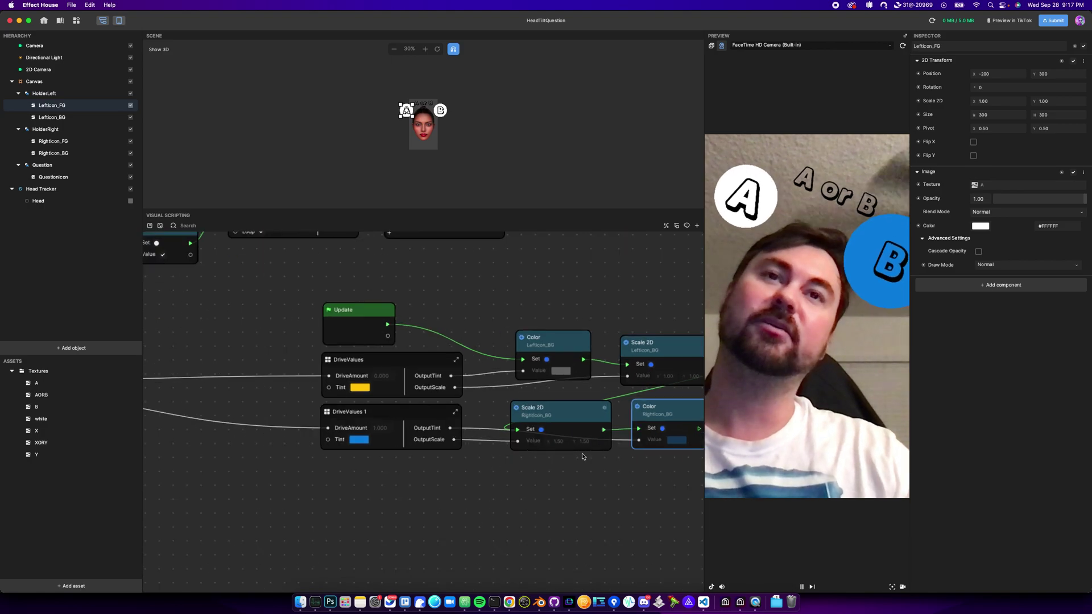
scroll(588, 460, "up", 2)
left_click_drag(585, 456, 512, 456)
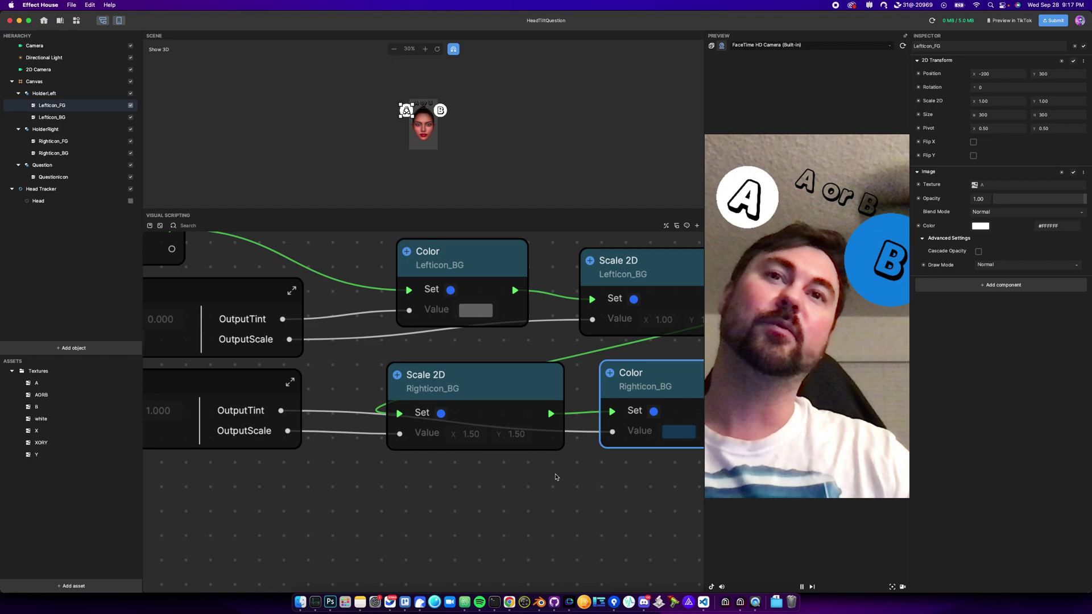
left_click_drag(689, 436, 605, 437)
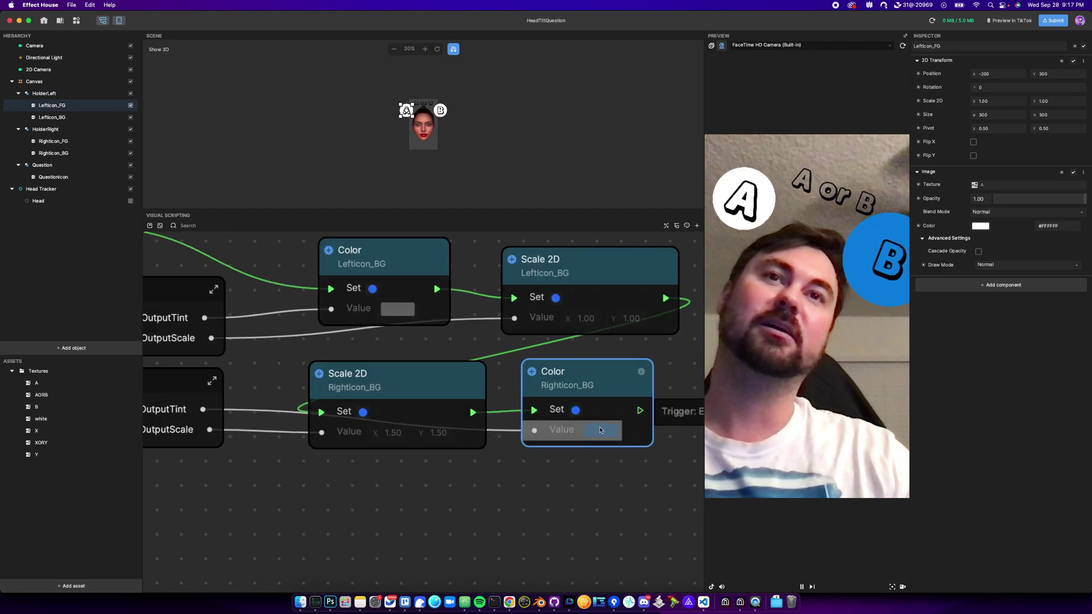
scroll(605, 437, "down", 6)
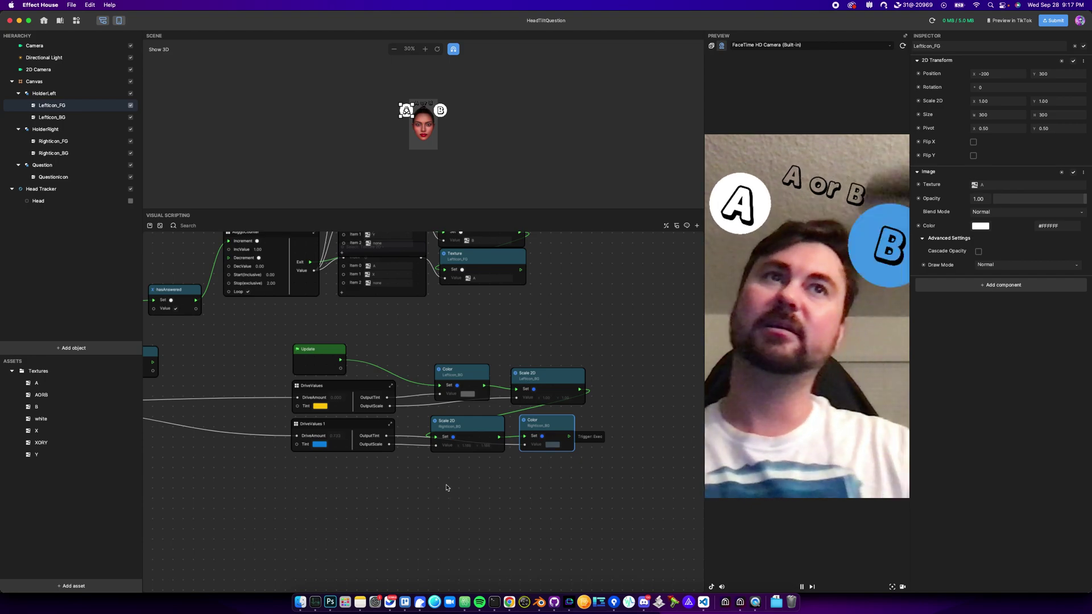
double_click(298, 426)
scroll(592, 488, "up", 5)
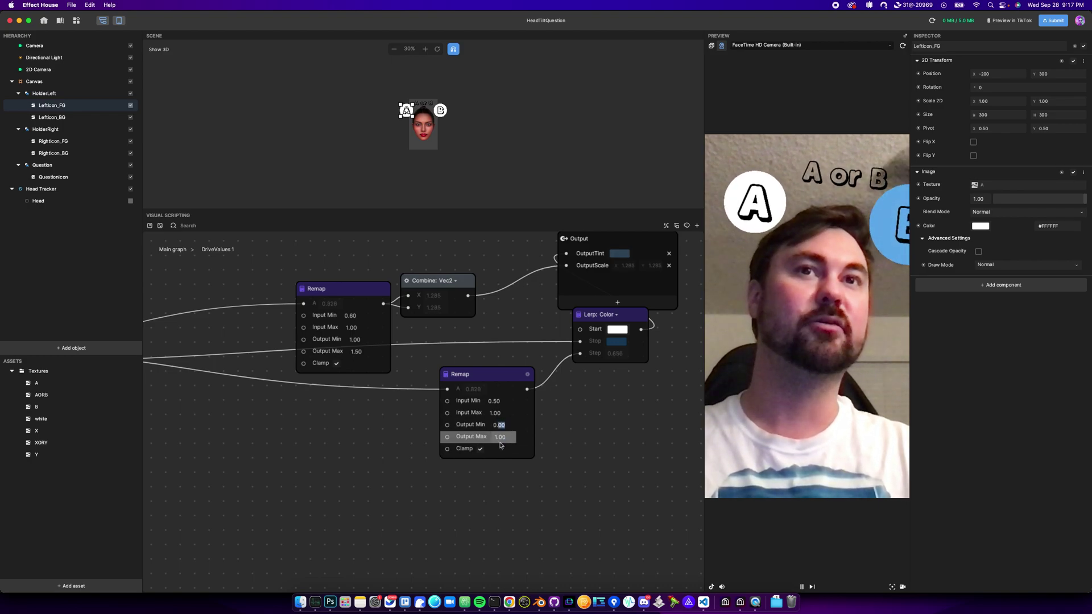
scroll(267, 446, "down", 2)
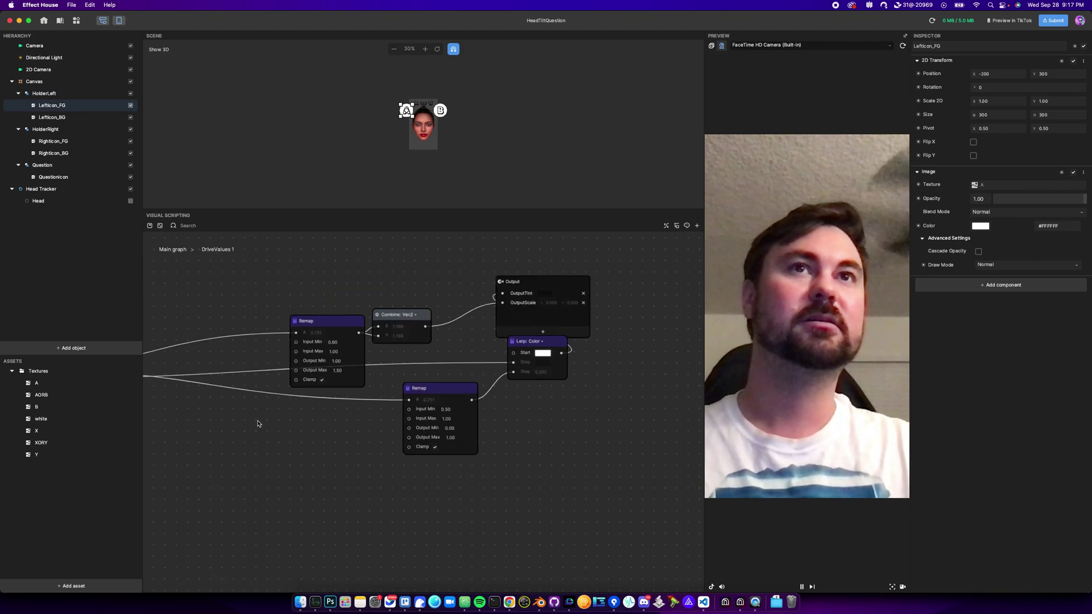
left_click(179, 252)
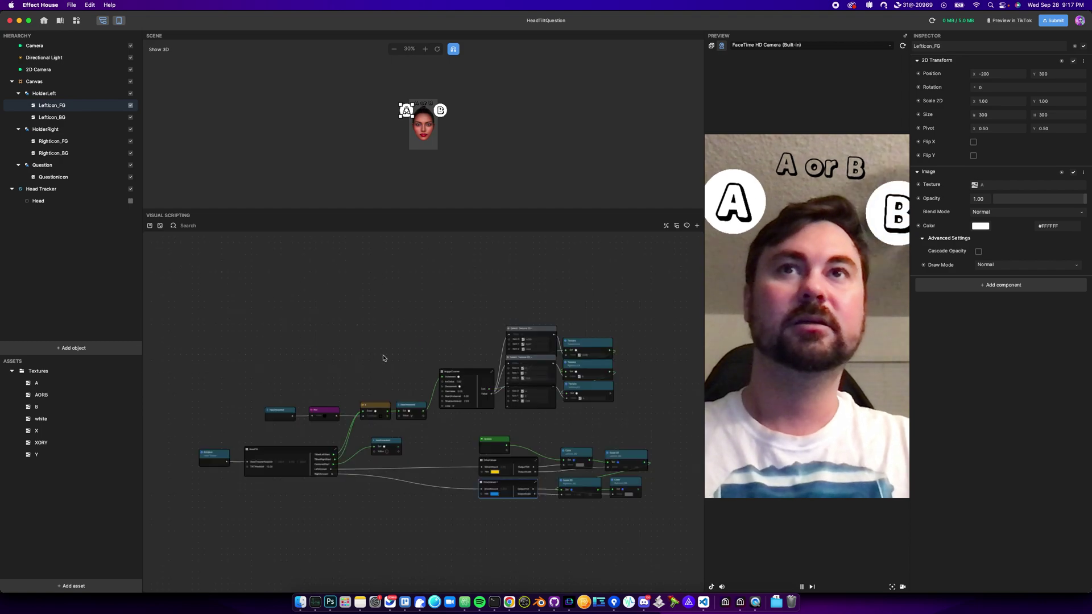
scroll(554, 422, "up", 5)
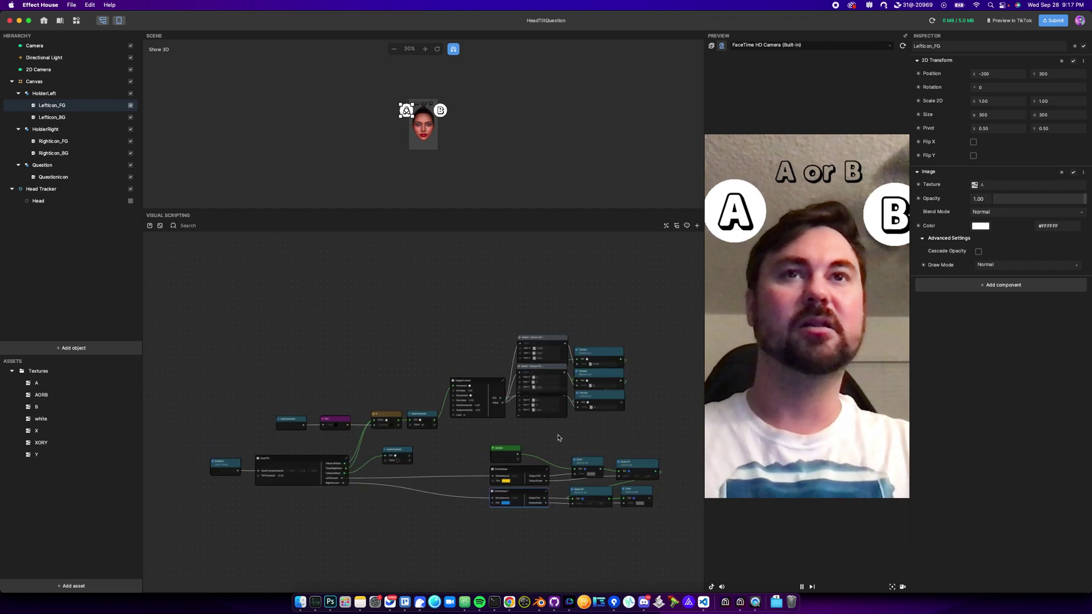
Review the hasAnswered, Not, If and HeadTilt logic feeding AuggoCounter and the texture nodes.
scroll(537, 429, "up", 3)
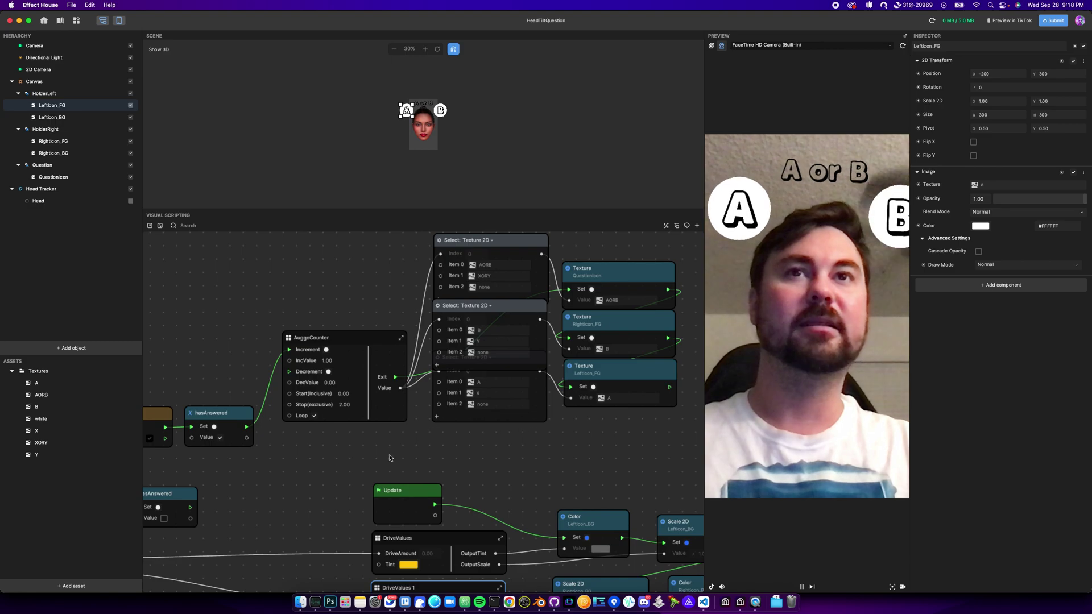
left_click_drag(391, 455, 326, 501)
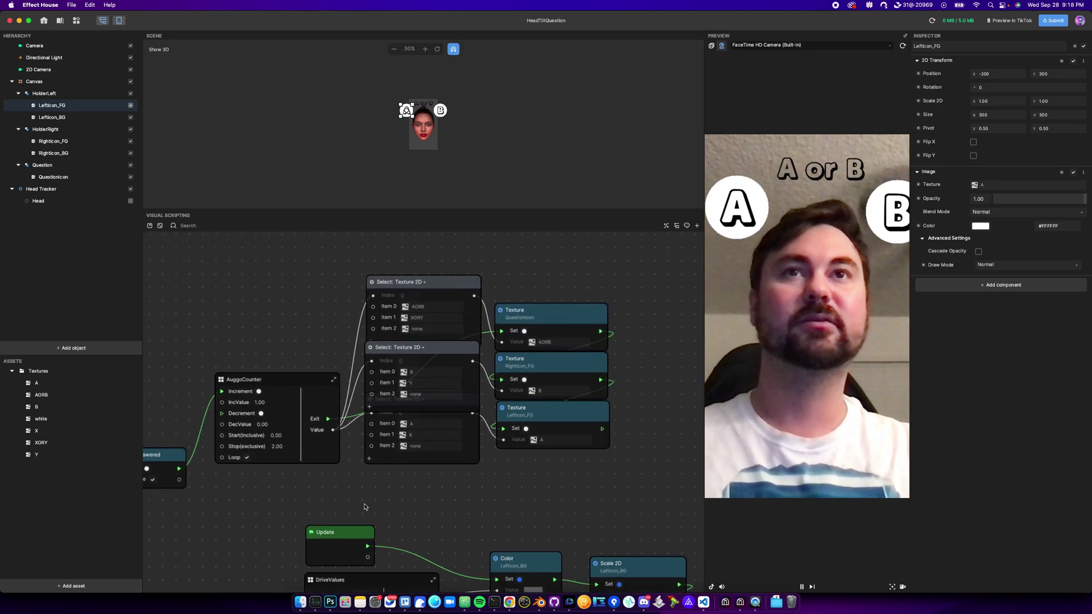
left_click_drag(245, 482, 556, 478)
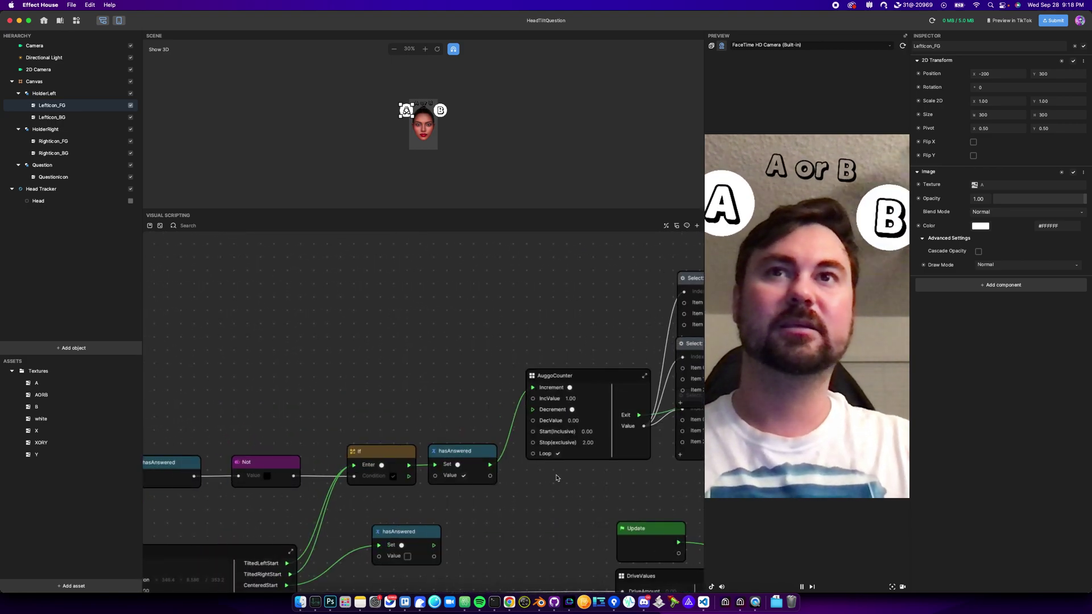
left_click_drag(488, 552, 555, 499)
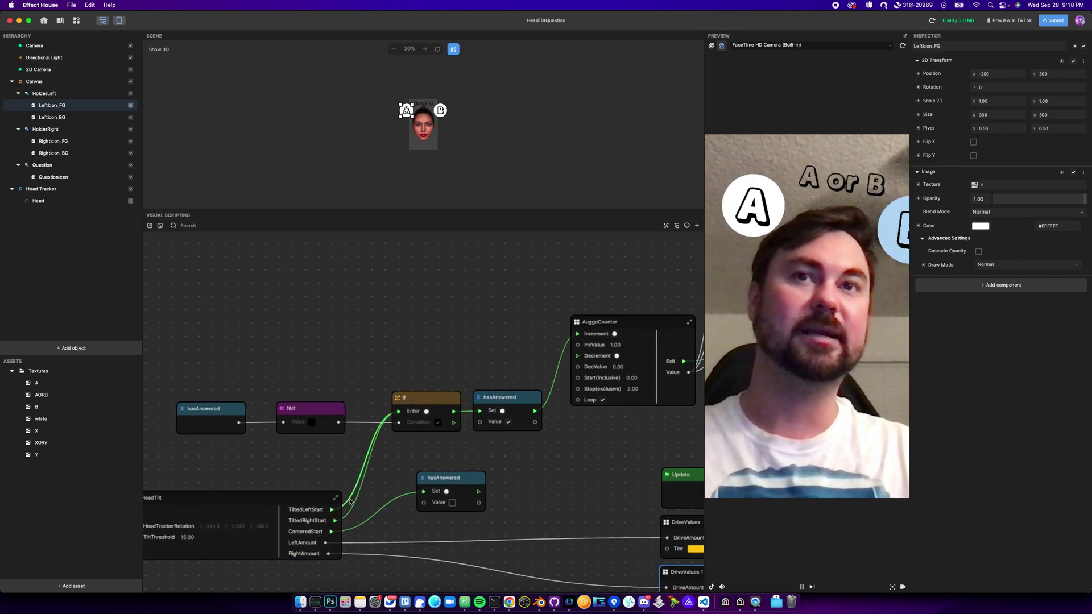
scroll(455, 467, "right", 5)
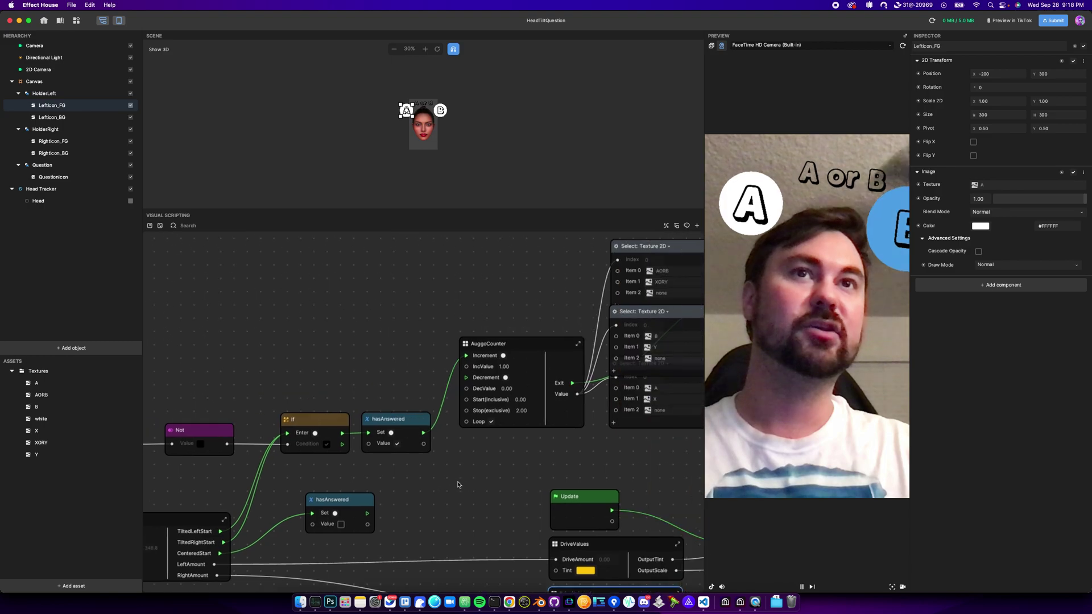
scroll(476, 473, "right", 4)
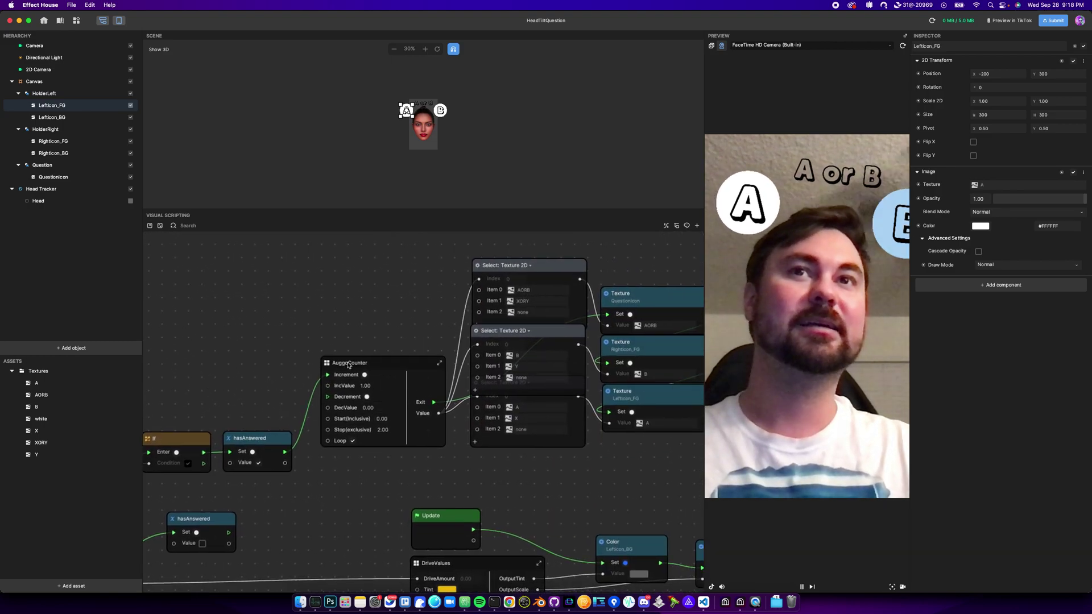
Set AuggoCounter's Stop (exclusive) value to 2.
left_click(392, 370)
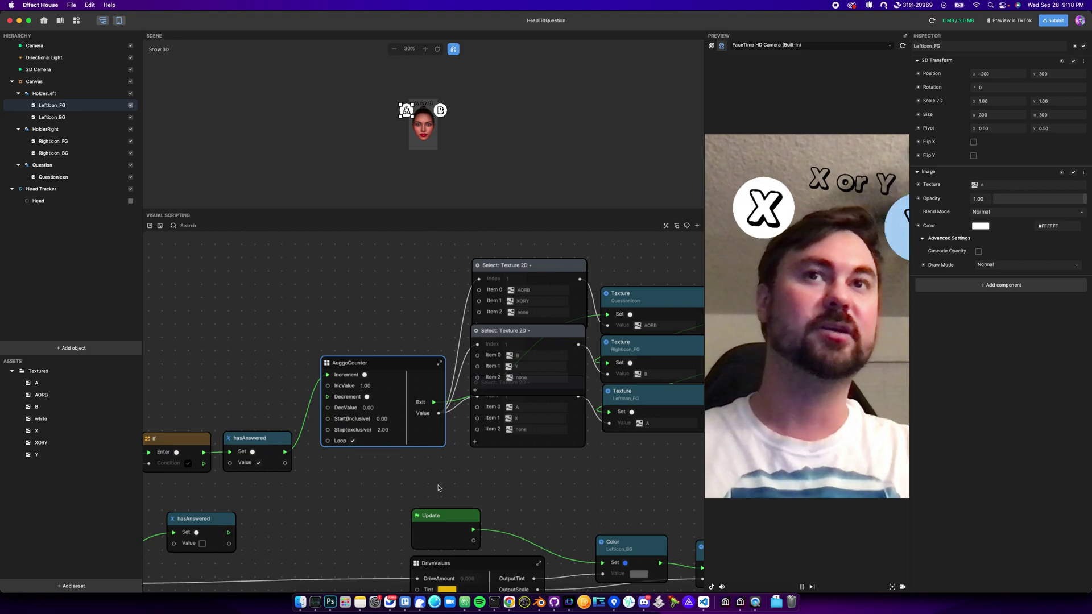
left_click(494, 487)
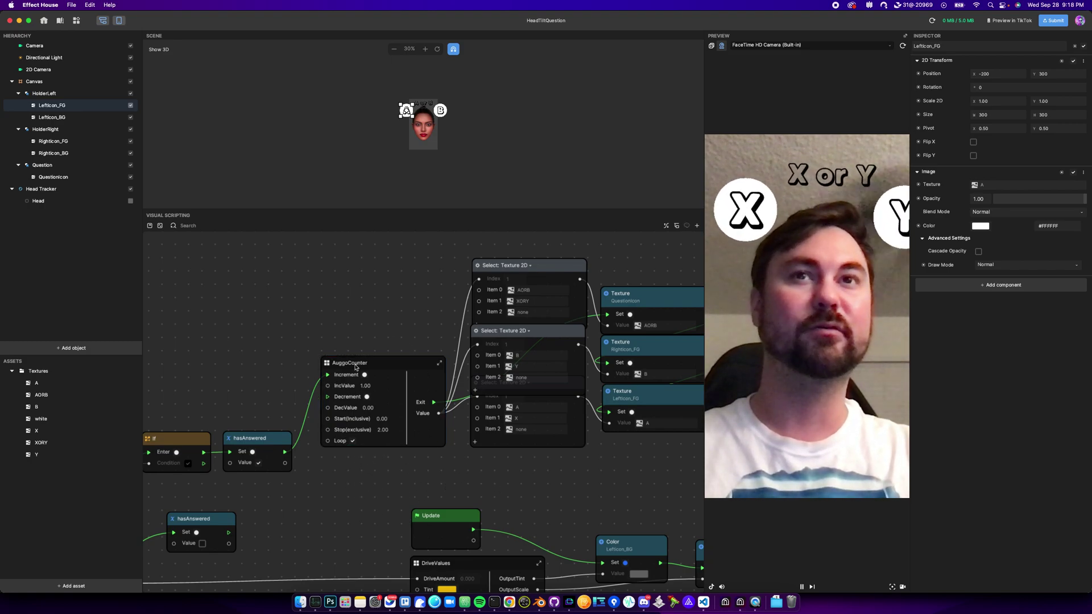
left_click_drag(519, 474, 483, 473)
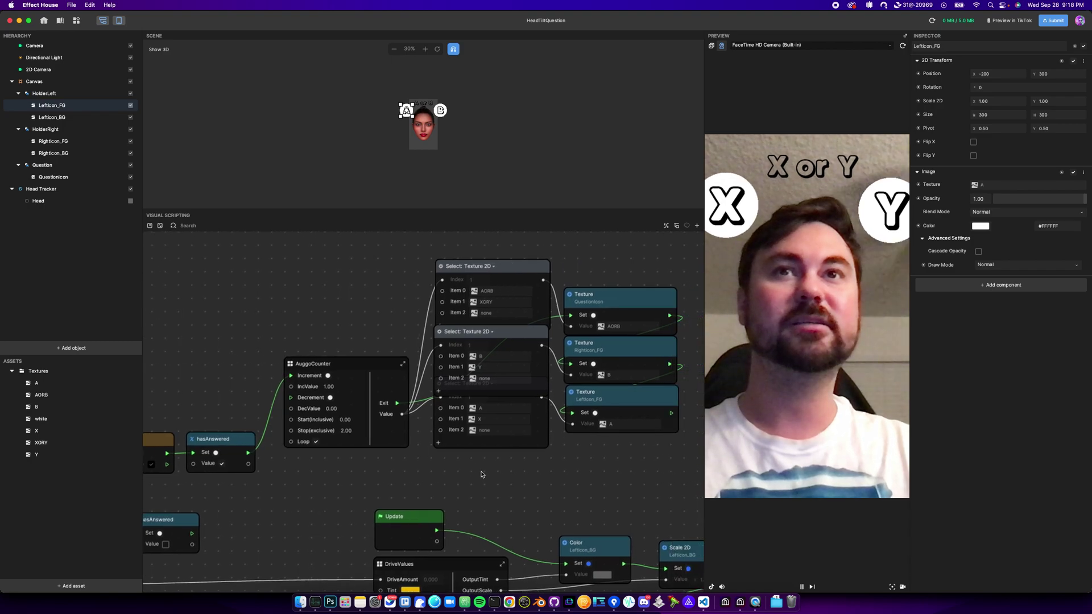
left_click(343, 430)
type("2")
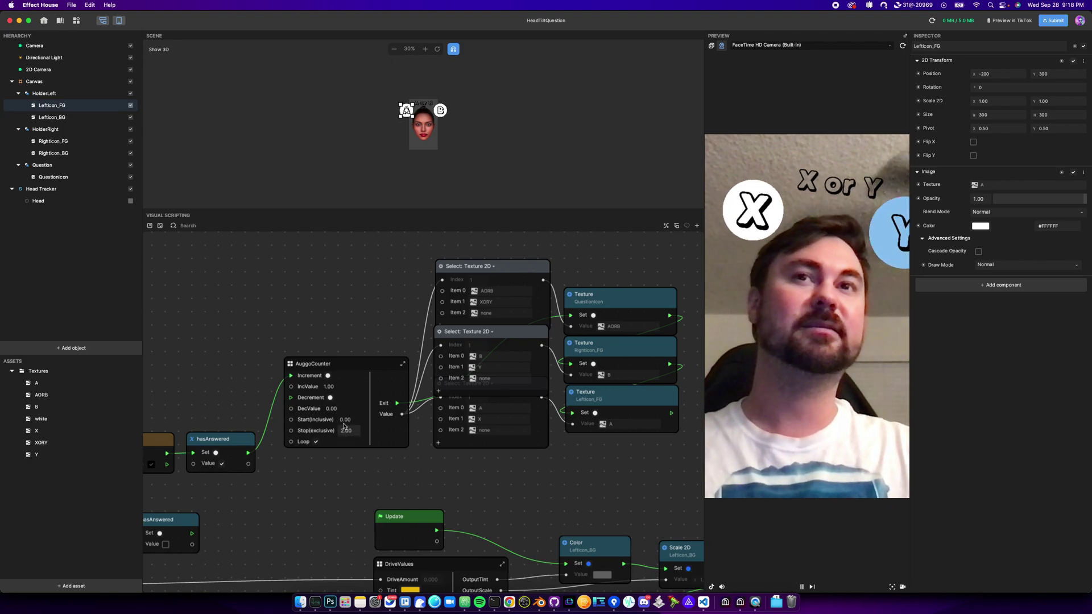
key("Return")
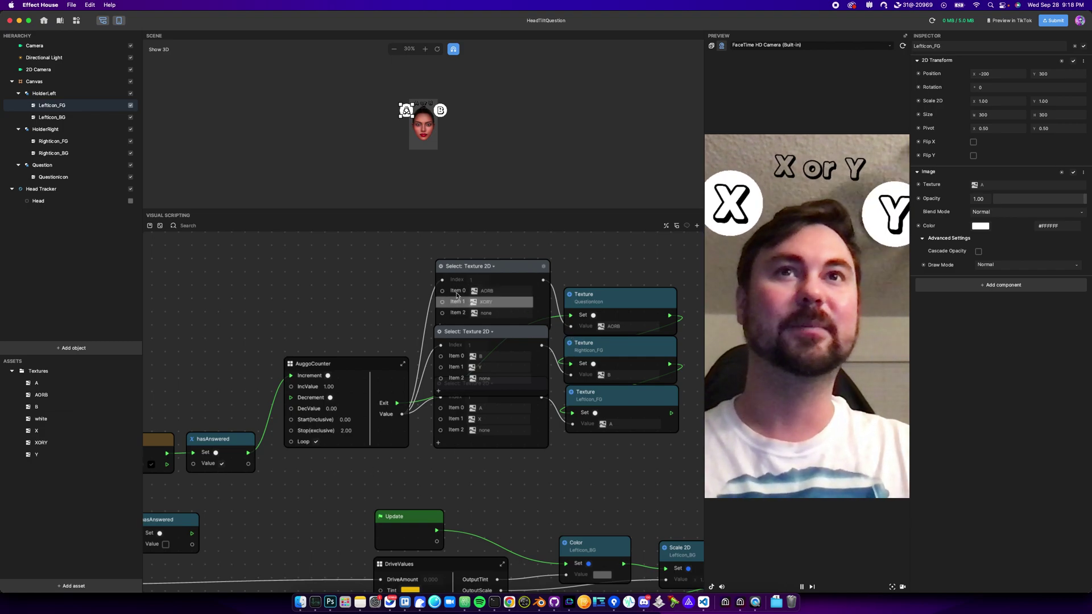
left_click(504, 266)
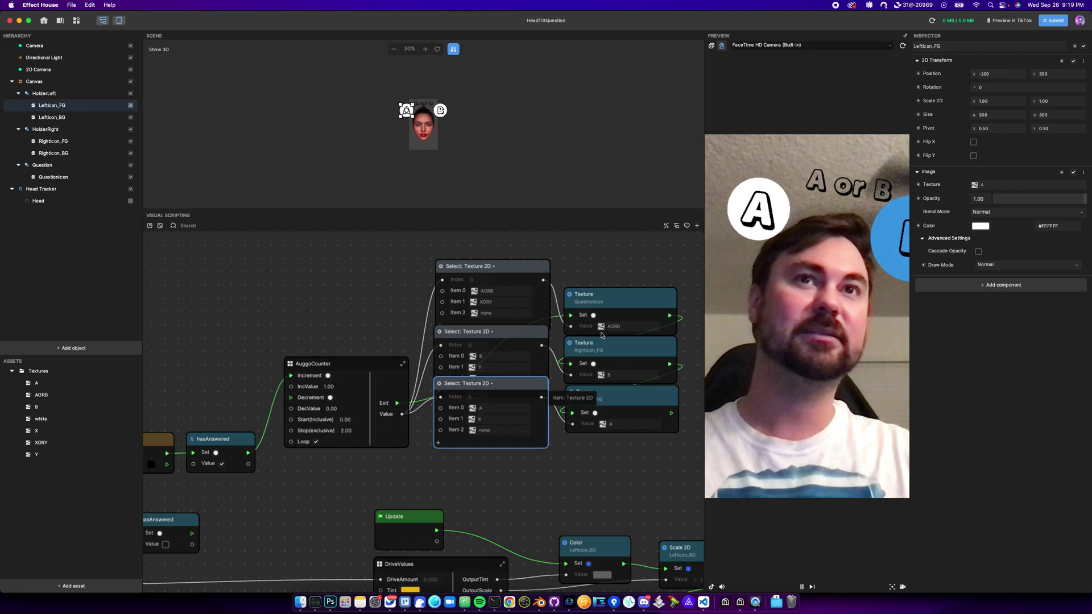
left_click(633, 299)
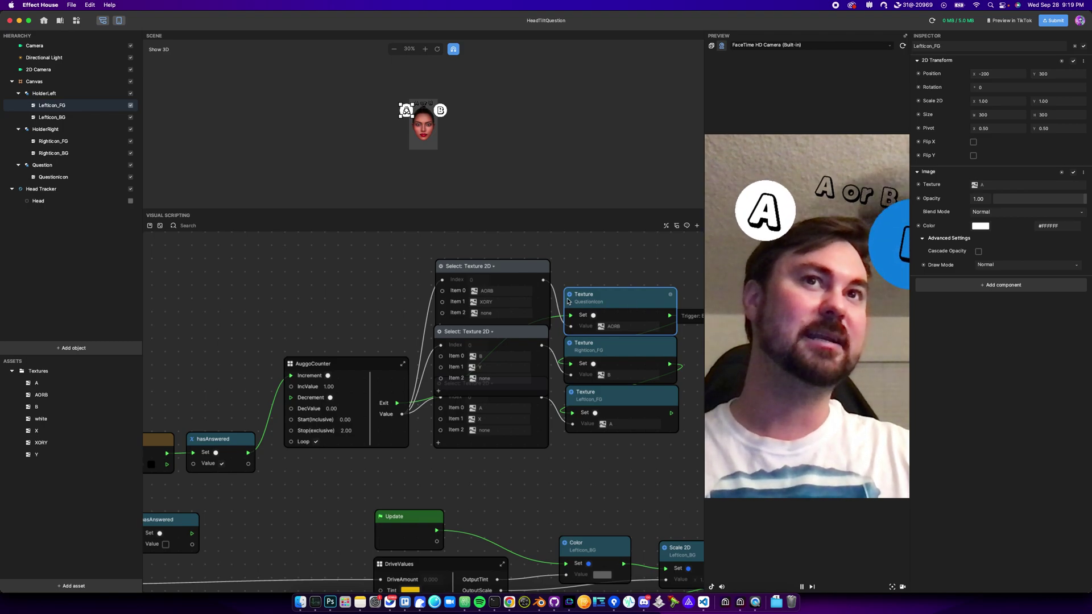
left_click(645, 352)
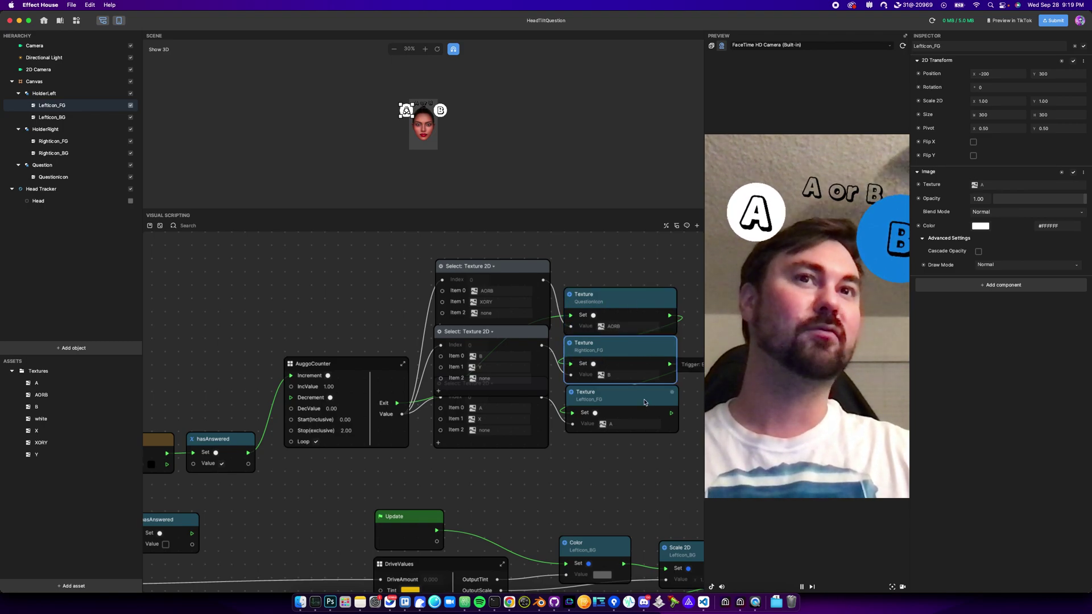
left_click(646, 403)
left_click(640, 354)
left_click(637, 394)
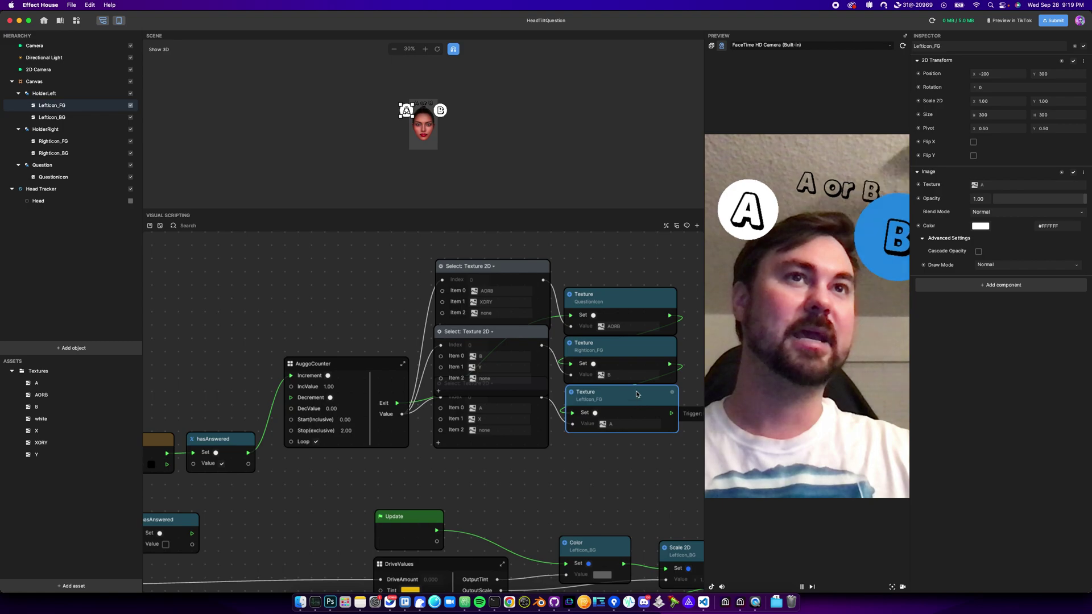
left_click(640, 360)
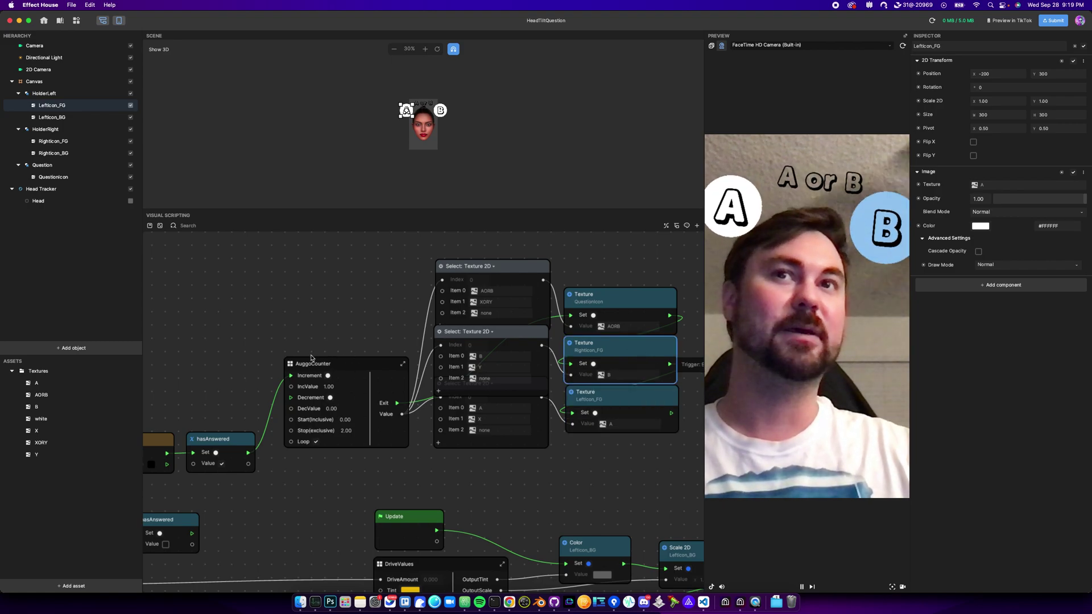
scroll(642, 481, "right", 2)
Zoom out the graph and enlarge the Scene panel to show the 'A or B' question and icons.
scroll(512, 466, "left", 3)
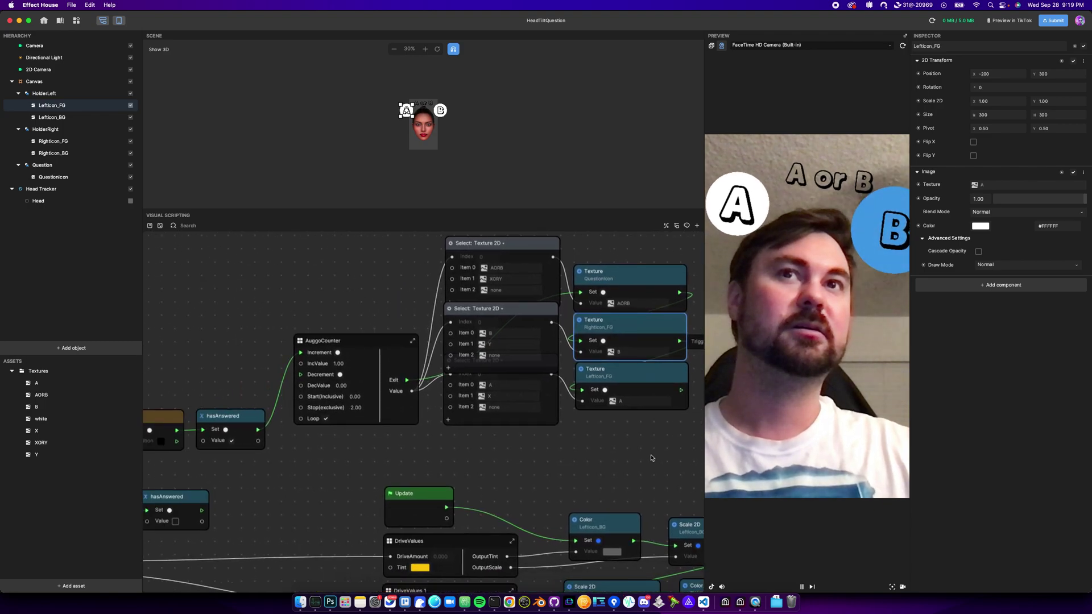
scroll(398, 453, "left", 5)
scroll(483, 462, "left", 5)
scroll(483, 463, "down", 2)
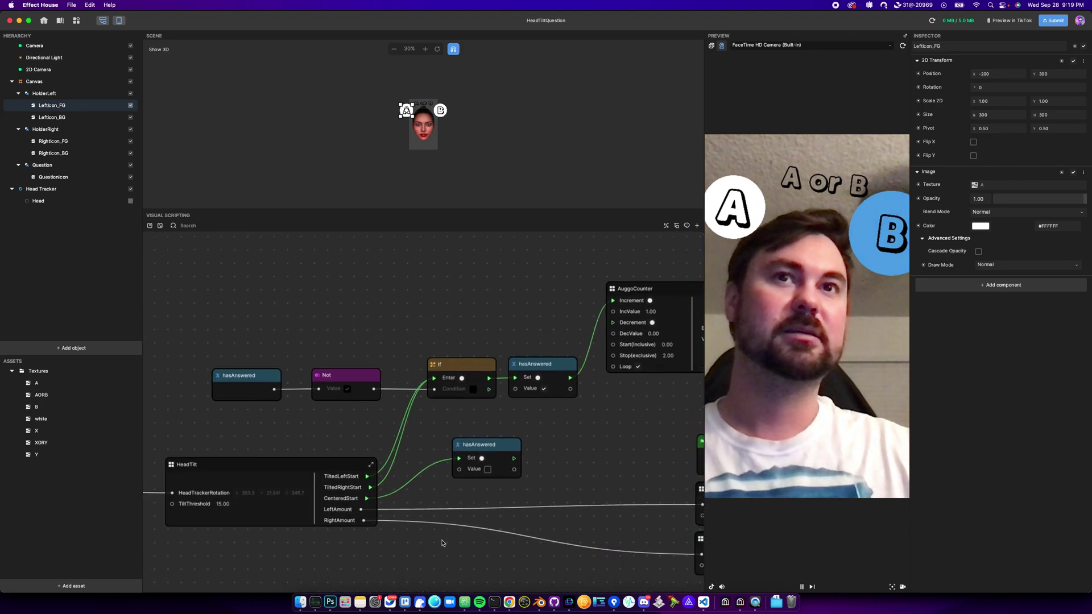
scroll(393, 461, "down", 10)
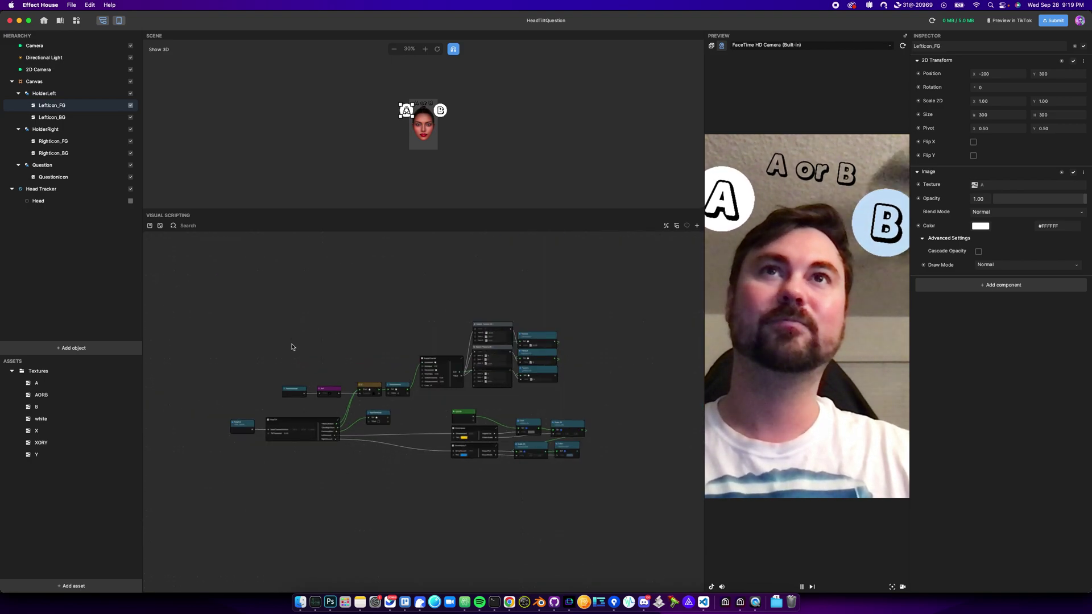
scroll(378, 295, "up", 2)
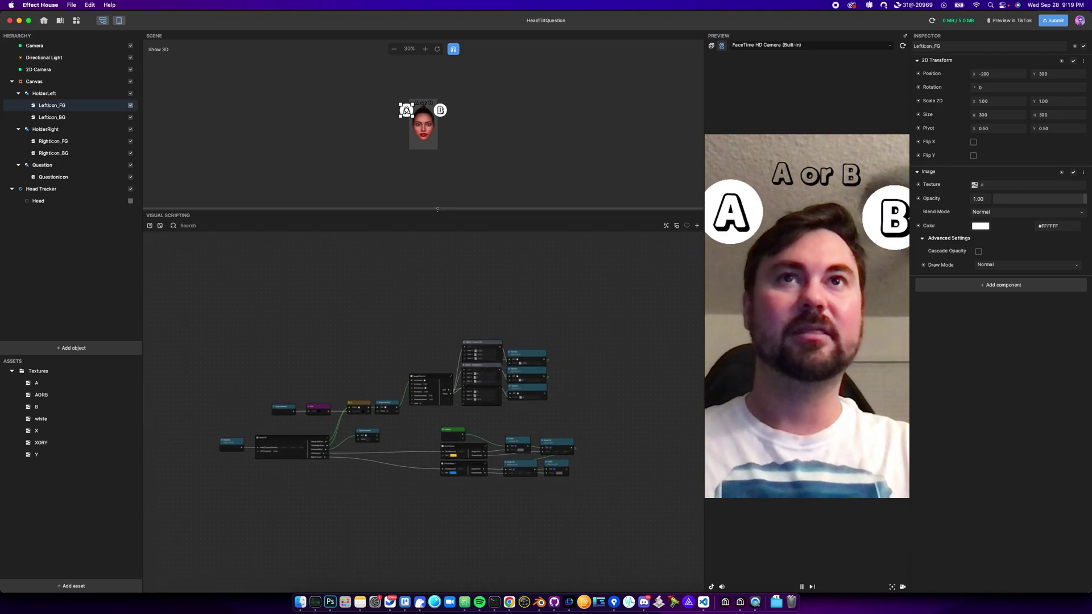
left_click_drag(437, 212, 405, 512)
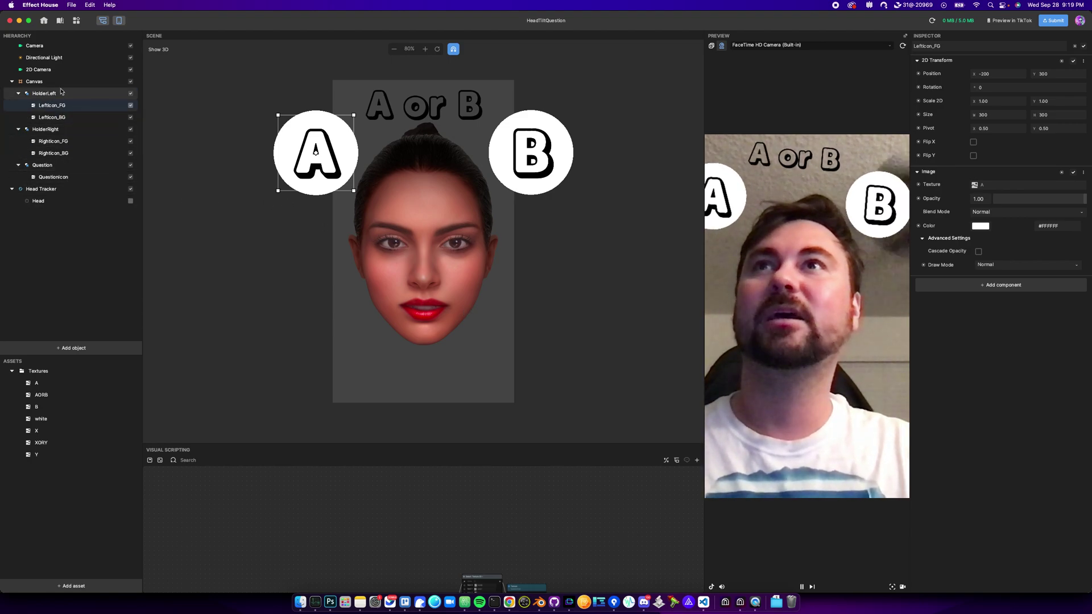
Add a new 2D Image object with the placeholder texture under Question.
left_click(68, 346)
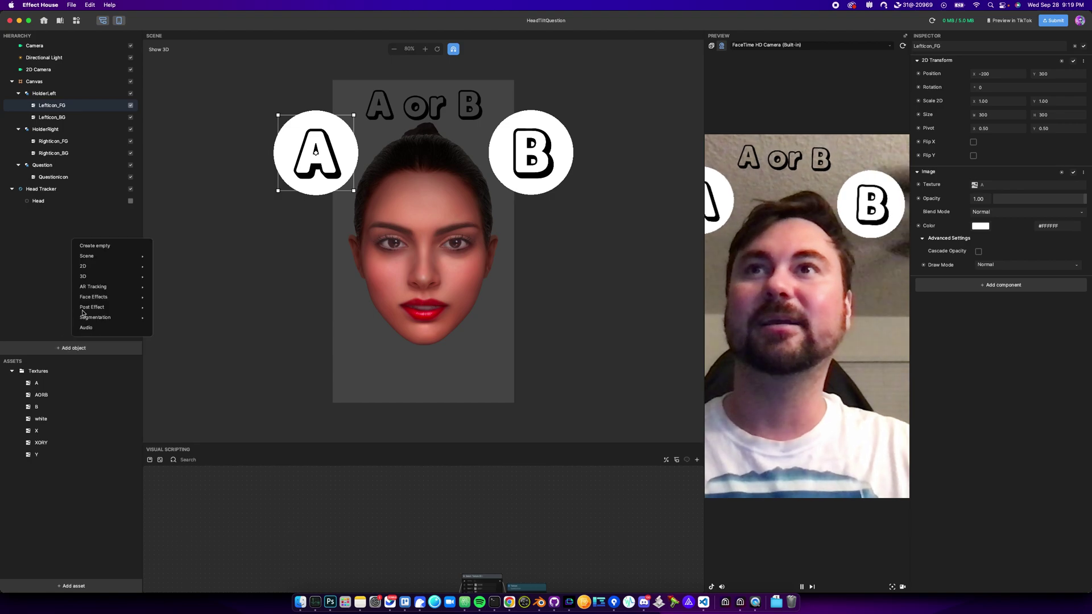
mouse_move(114, 267)
left_click(171, 277)
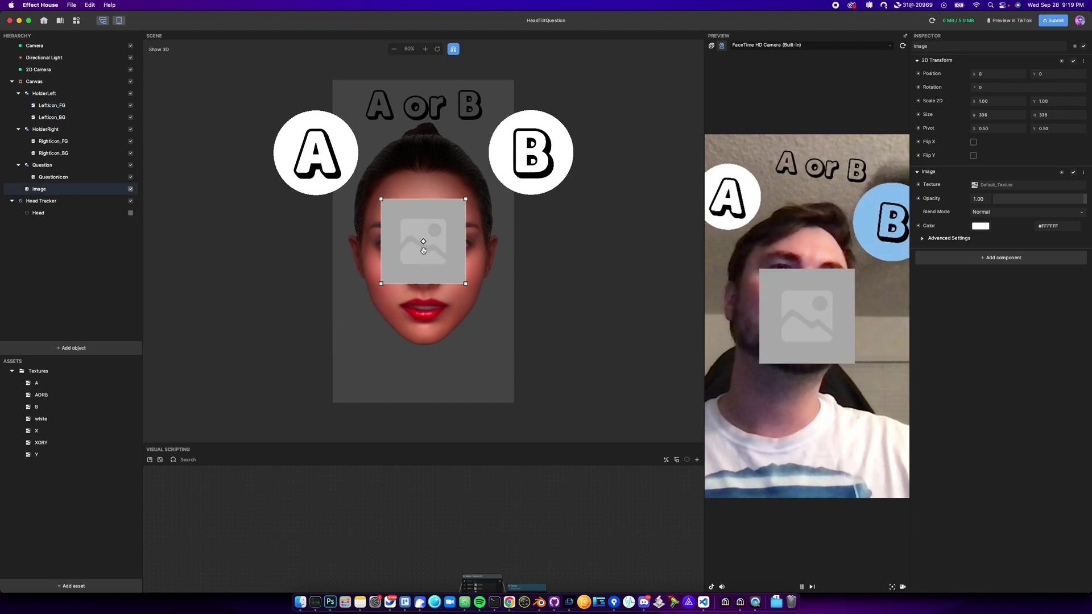
Attach a 2D Face Sticker component to the Image object.
left_click_drag(436, 271, 437, 272)
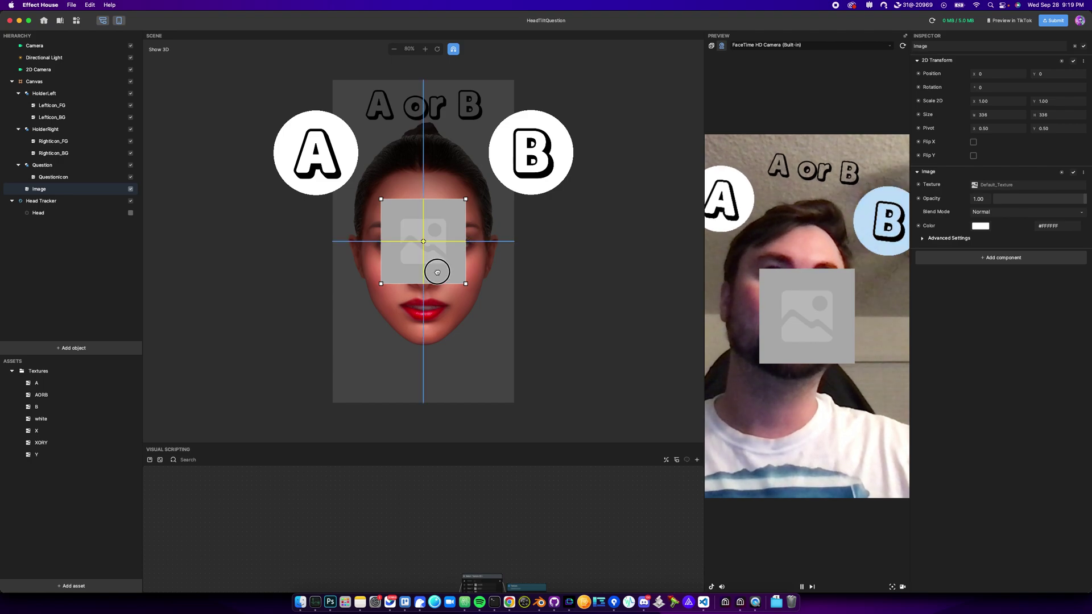
left_click(1049, 263)
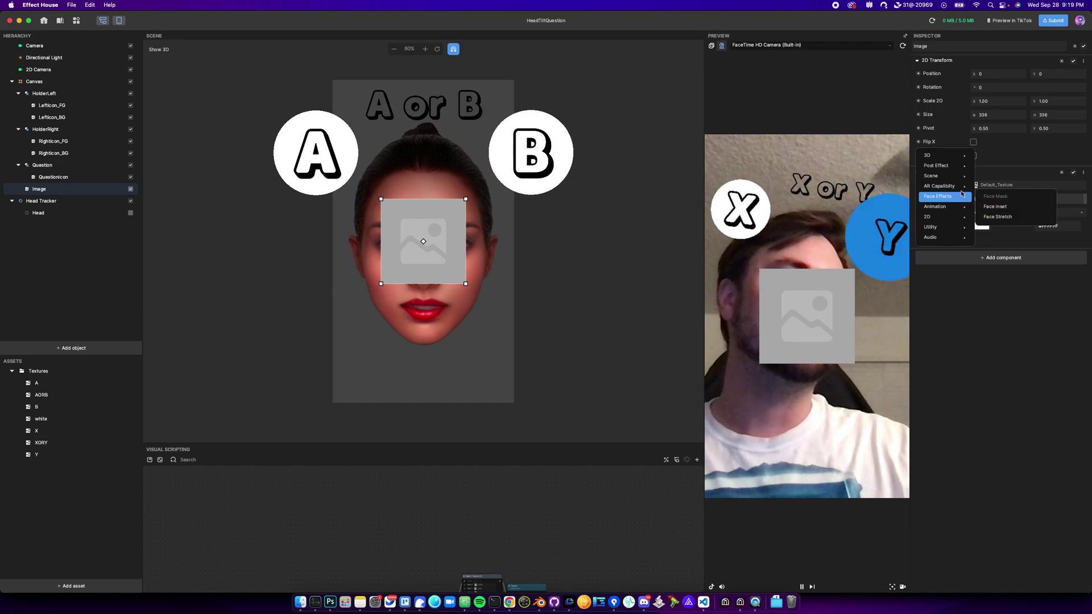
mouse_move(950, 186)
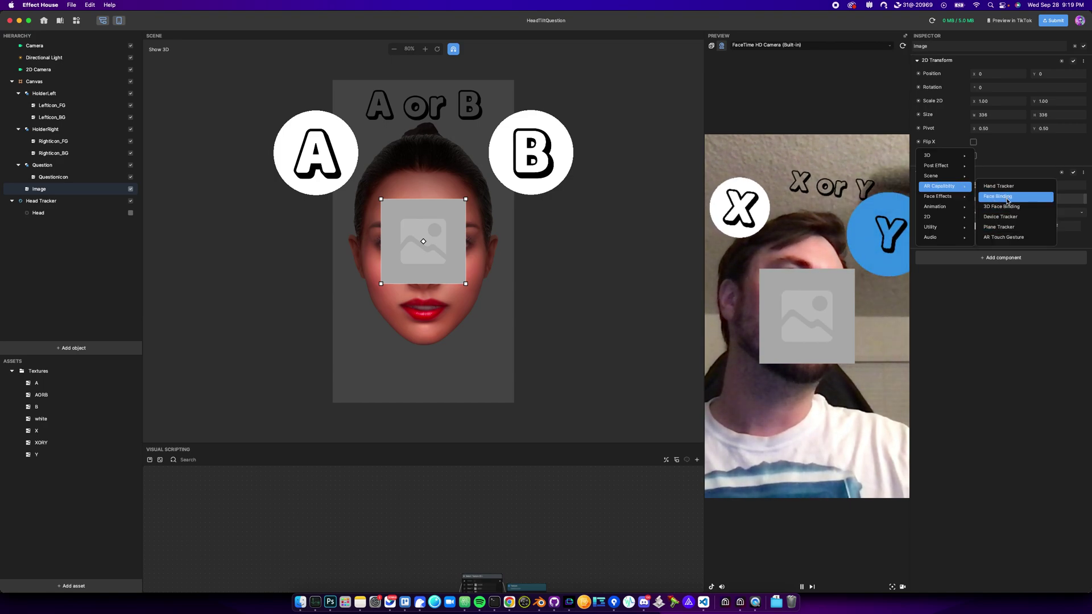
mouse_move(958, 222)
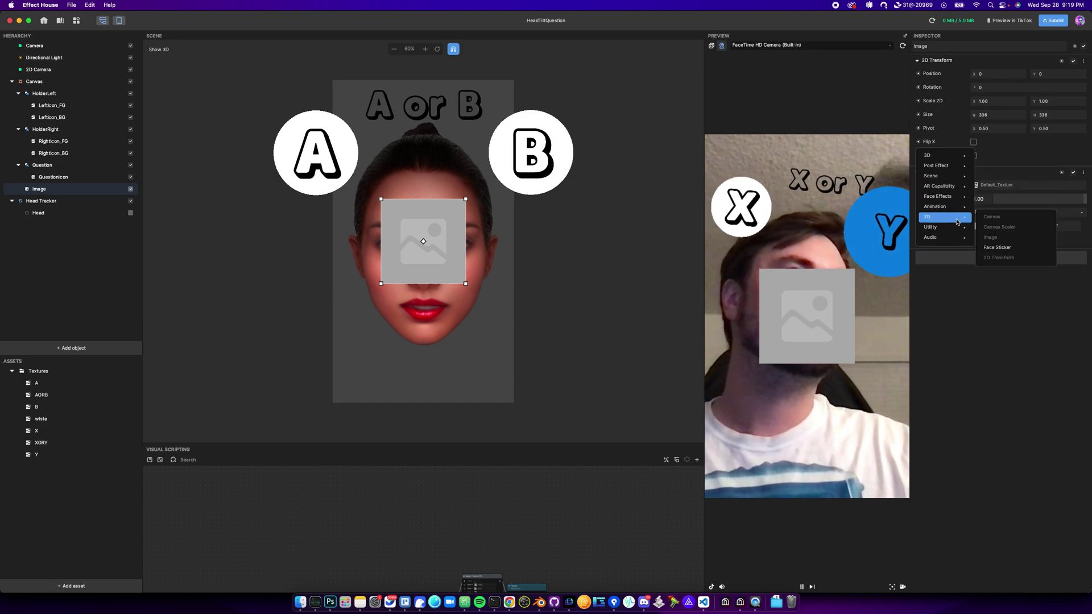
left_click(1007, 248)
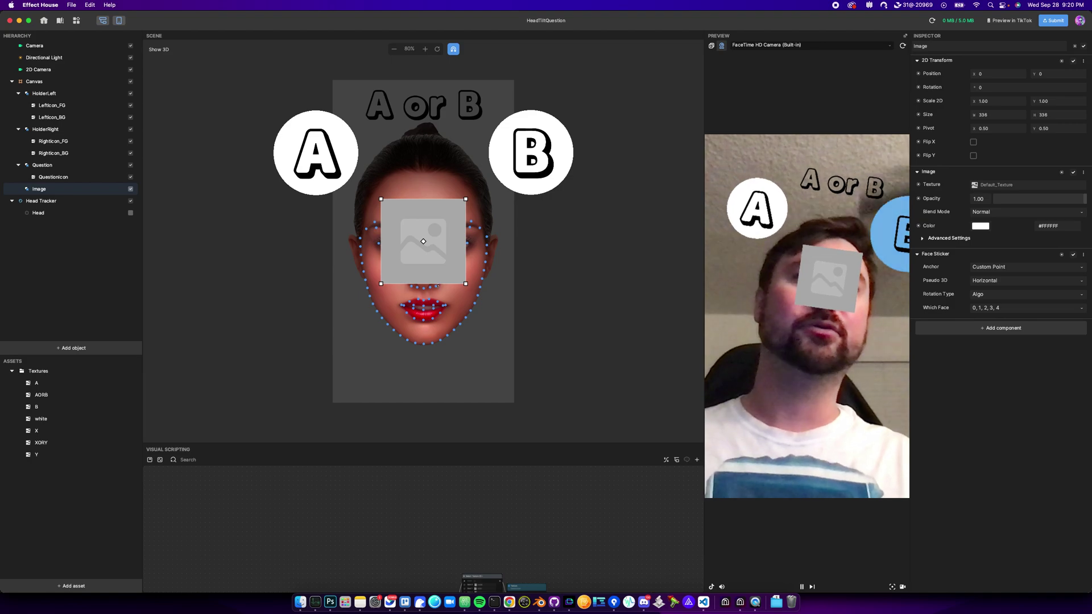
Move the Image sticker onto the right side of the face.
left_click_drag(428, 243, 455, 273)
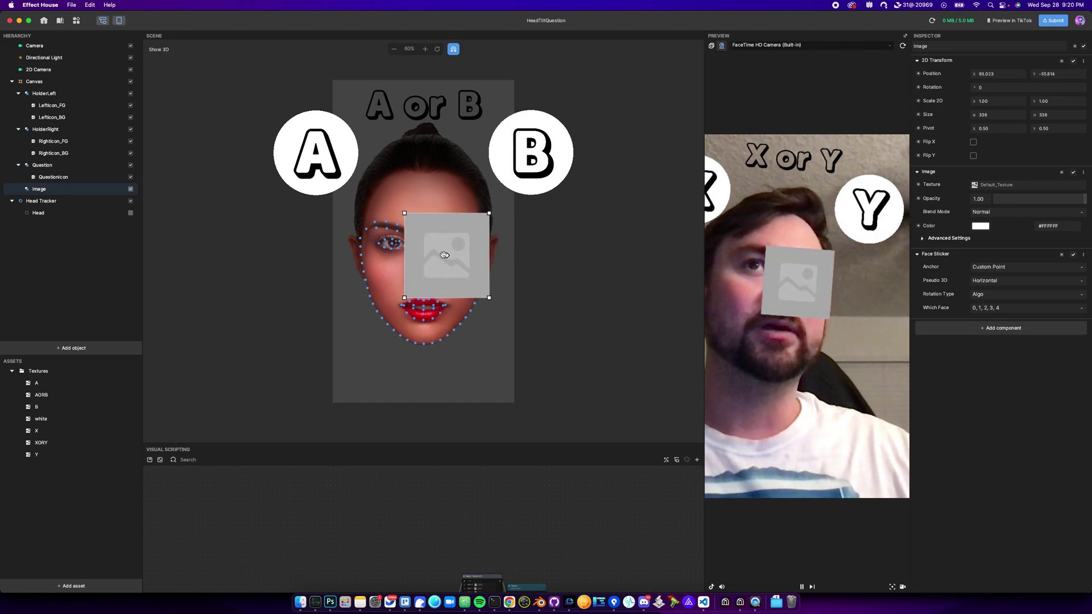
left_click_drag(465, 282, 441, 285)
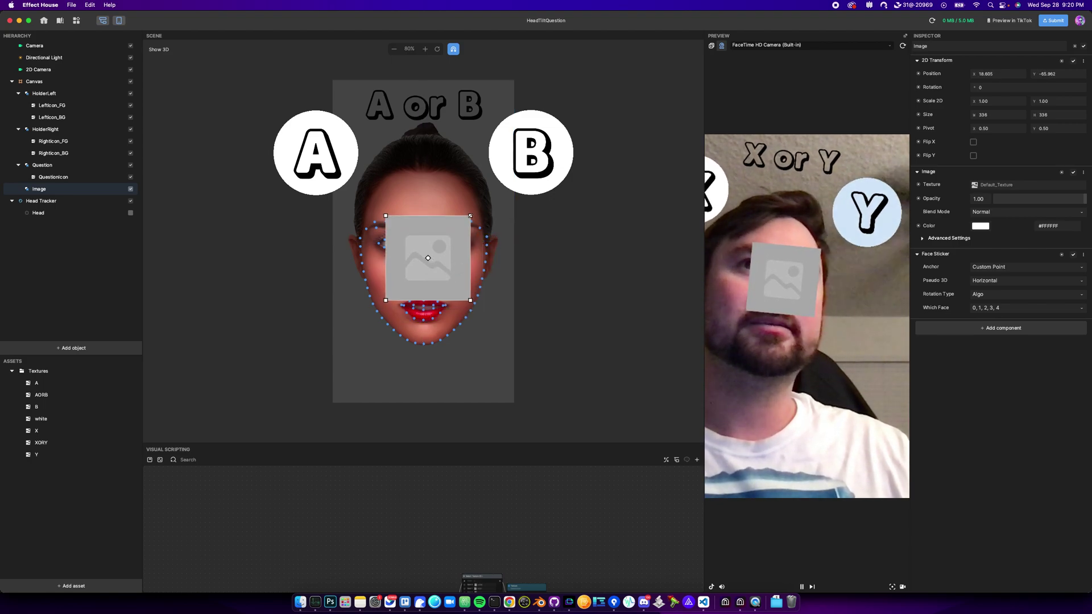
mouse_move(458, 224)
left_mouse_down()
mouse_move(439, 239)
mouse_move(460, 227)
left_mouse_up()
Place Image directly under Canvas in the hierarchy and shrink it to 89 px.
left_click(412, 268)
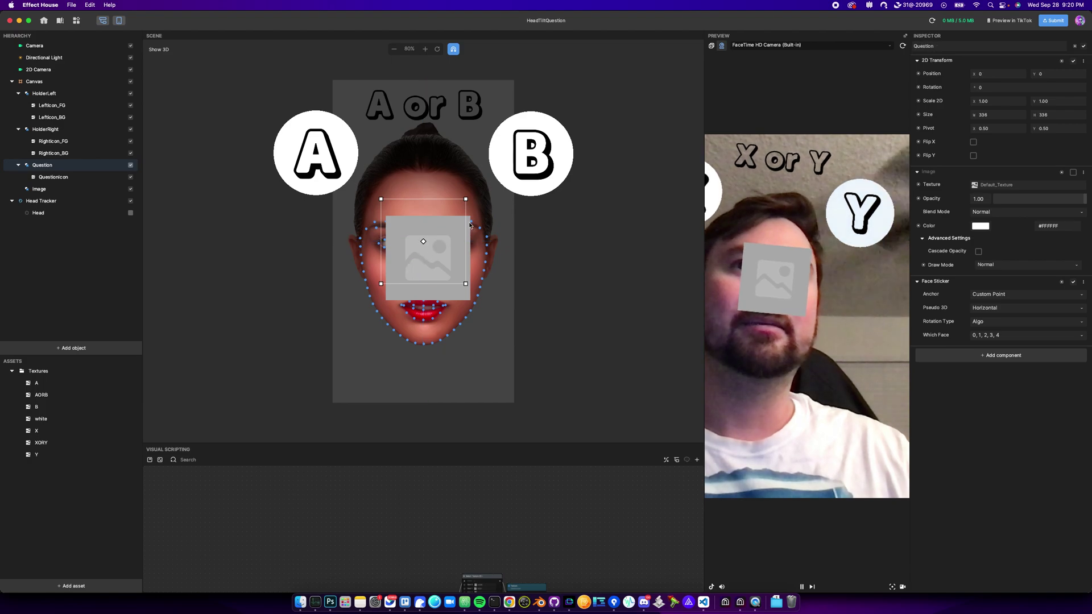
left_click(441, 296)
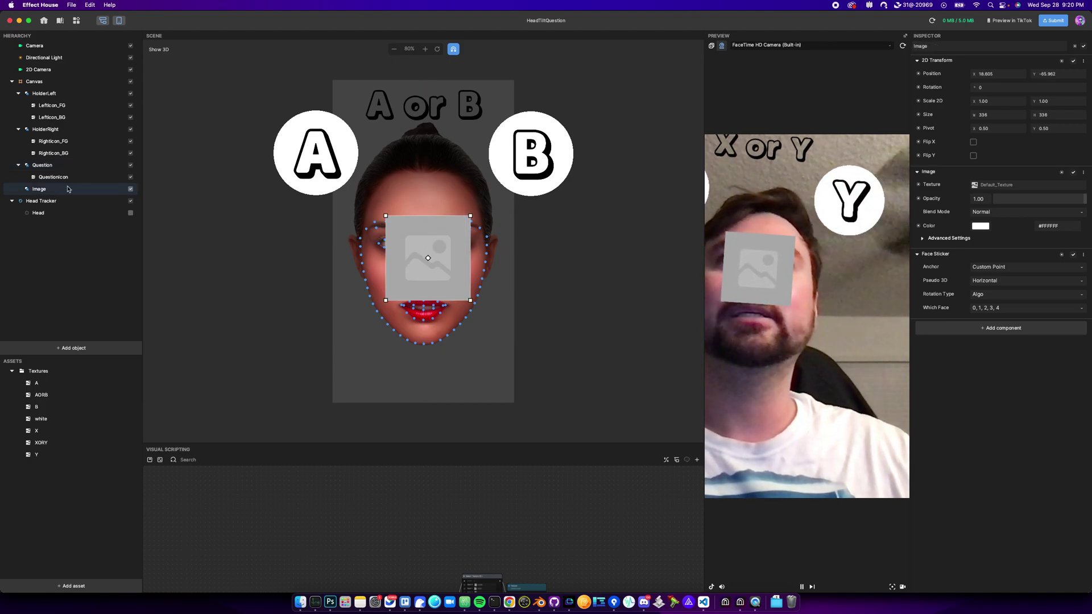
left_click_drag(68, 188, 69, 83)
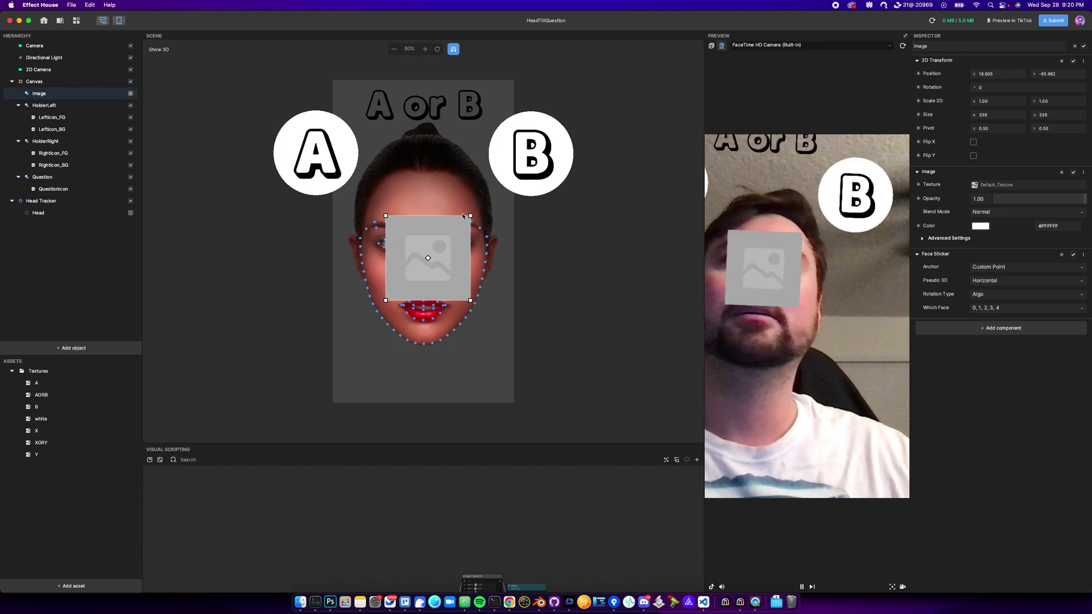
left_click_drag(470, 215, 414, 278)
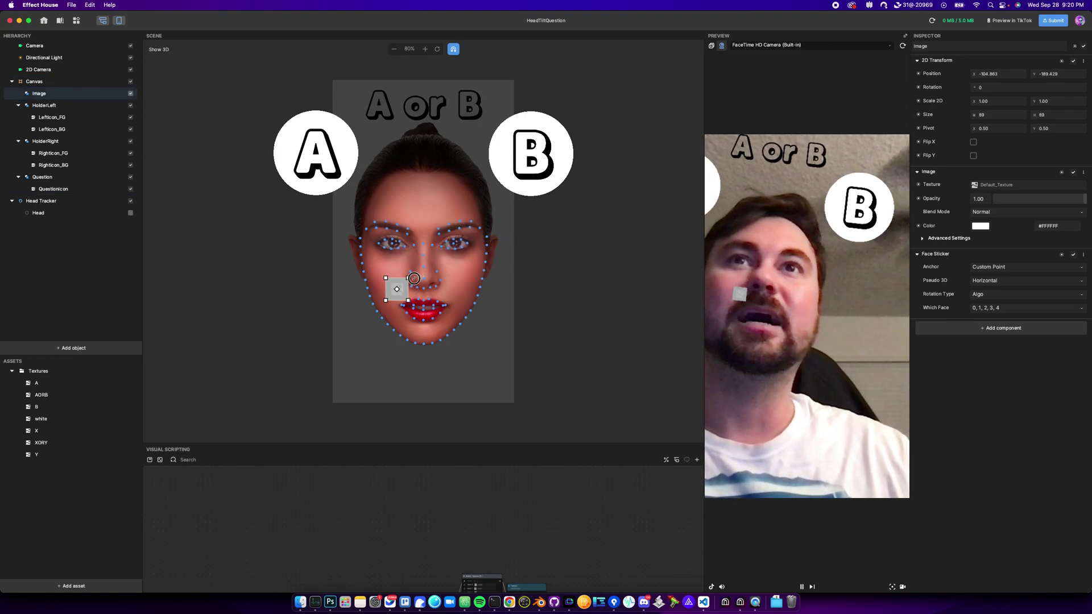
Drag the Image sticker up onto the centre of the forehead, ending at position 0, 196.184.
left_click_drag(397, 294, 427, 252)
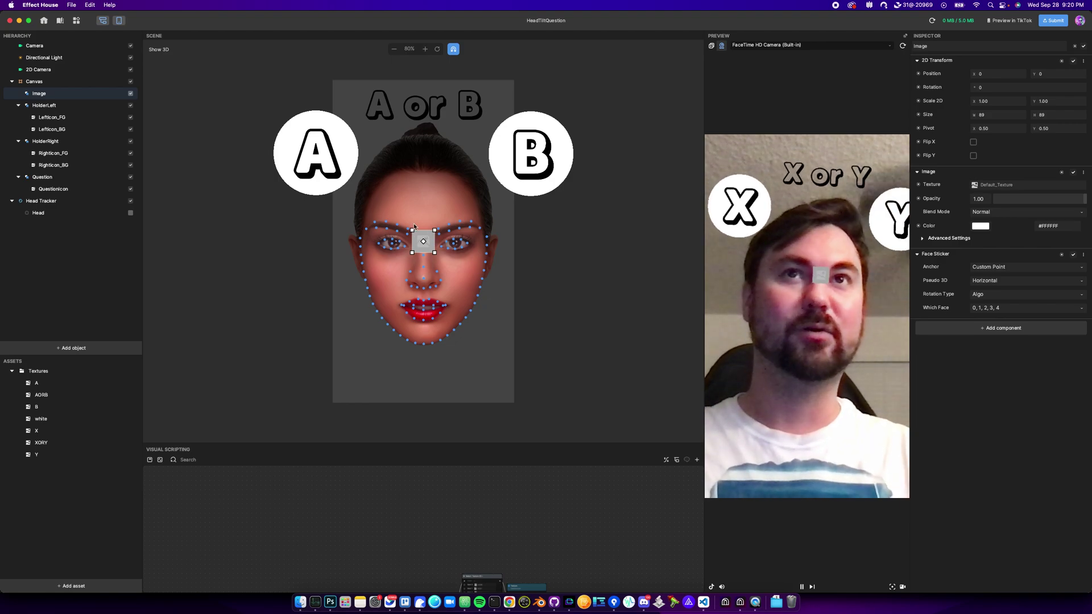
left_click_drag(424, 235, 424, 194)
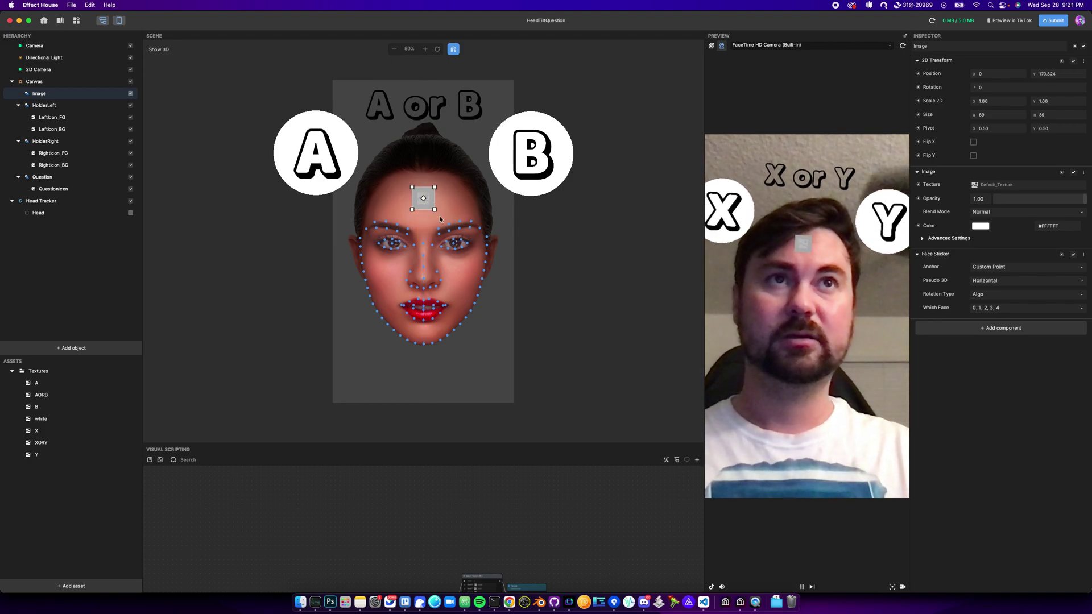
left_click_drag(431, 195, 427, 184)
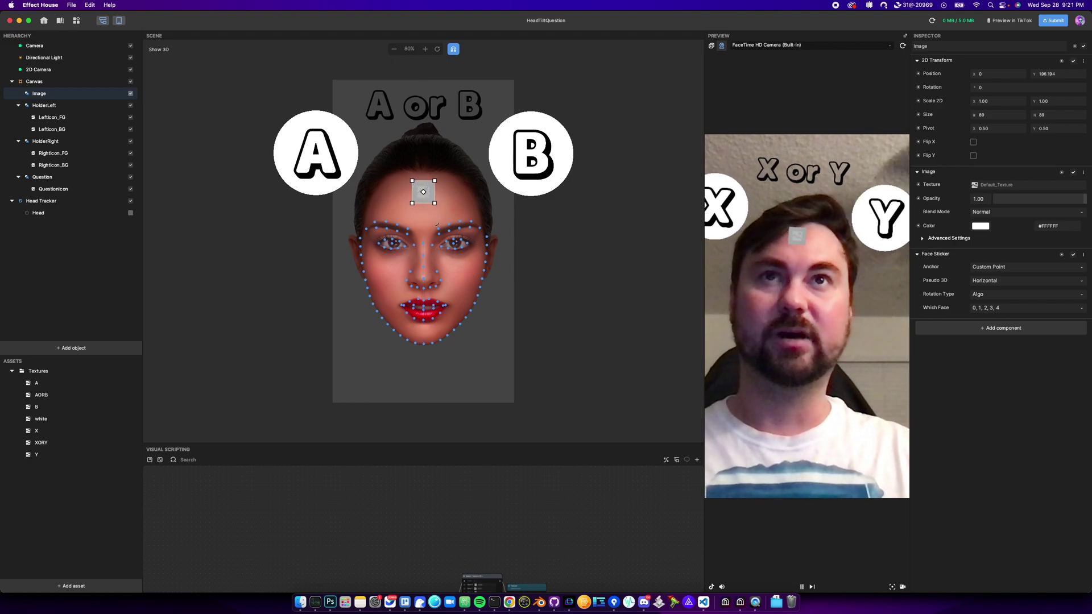
Duplicate the Image sticker as Image (1) and rename the original to 'holder'.
right_click(63, 94)
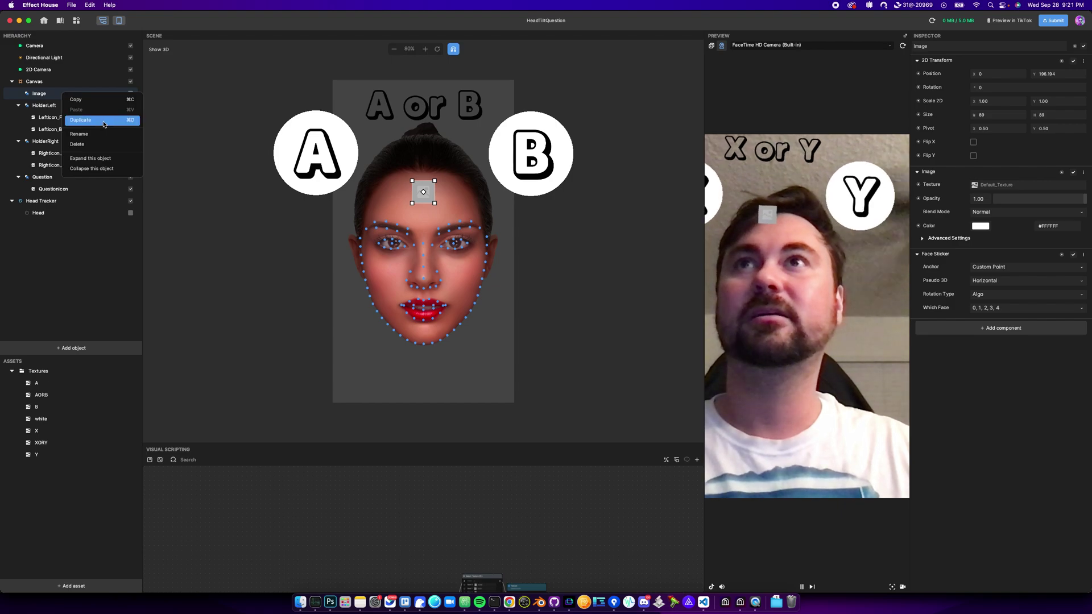
left_click(104, 122)
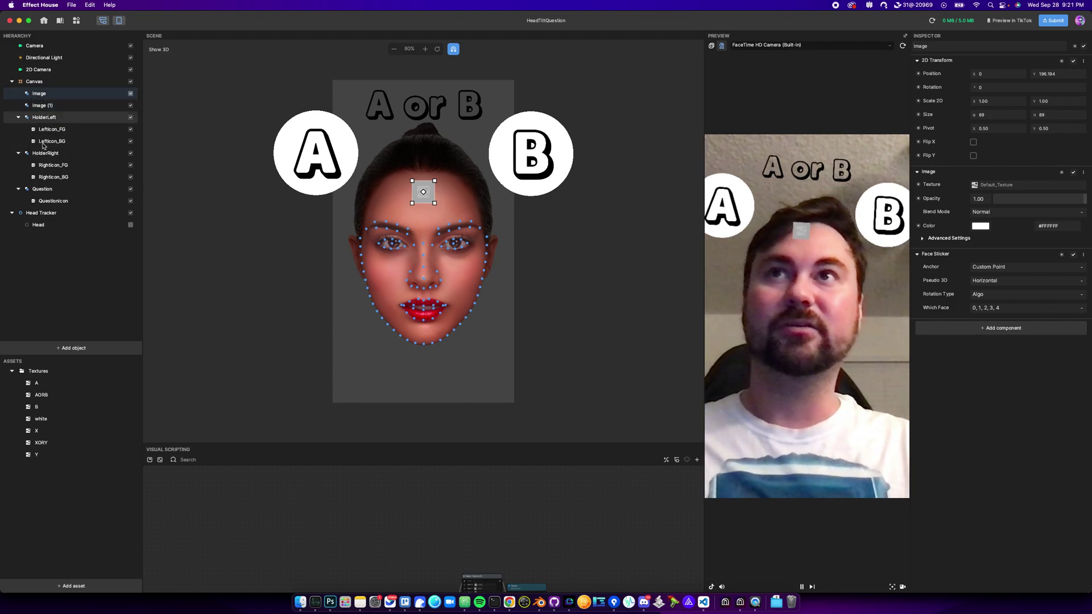
left_click(47, 96)
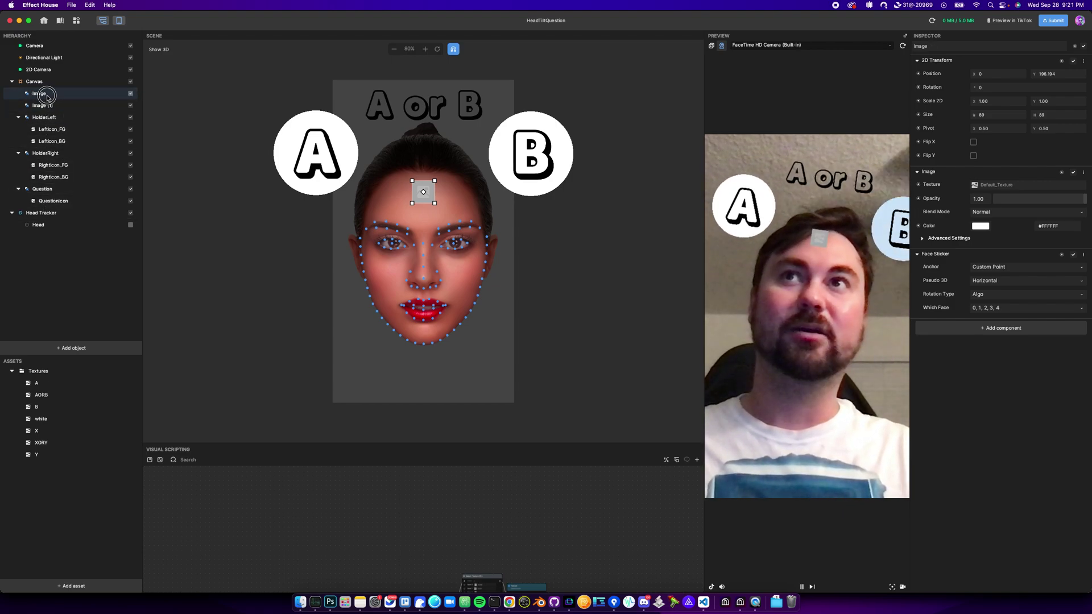
double_click(47, 96)
type("ho")
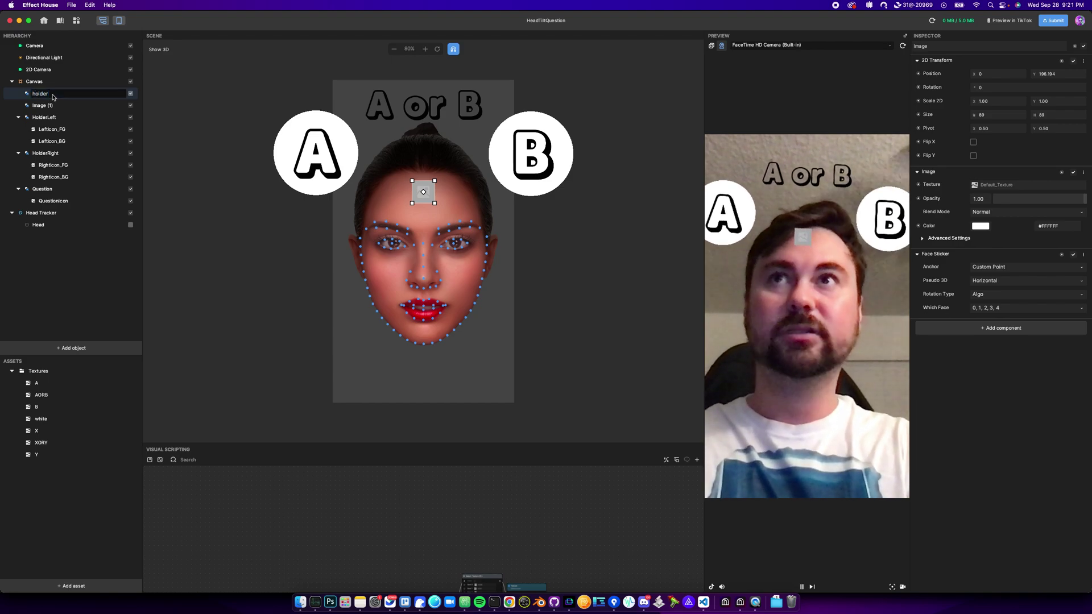
type("lder")
key("Return")
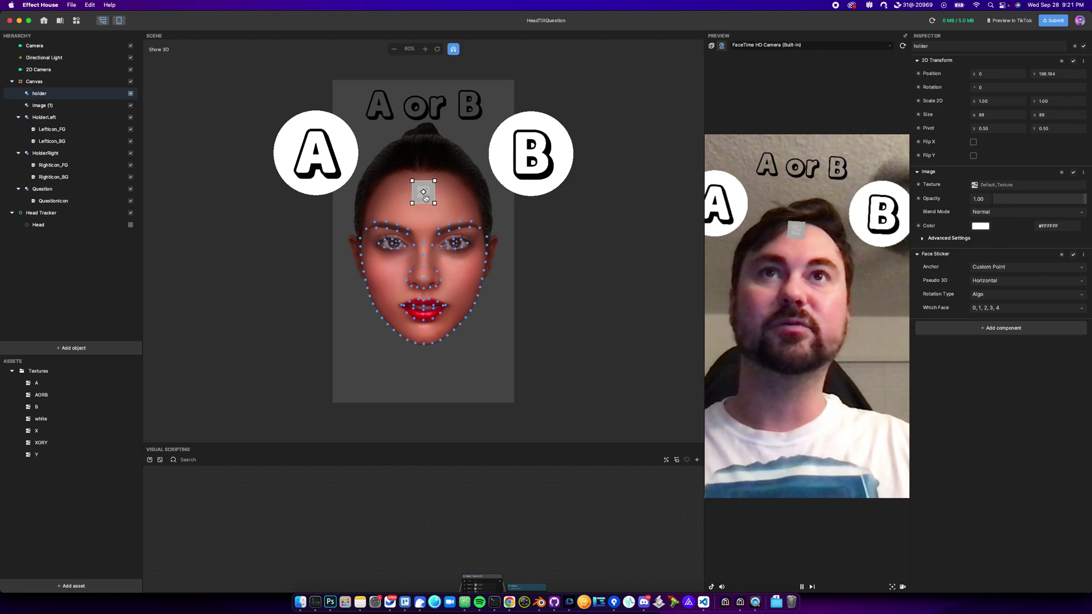
Move holder between the eyes, disable its image, and parent Image (1) under it.
left_click_drag(425, 198, 426, 245)
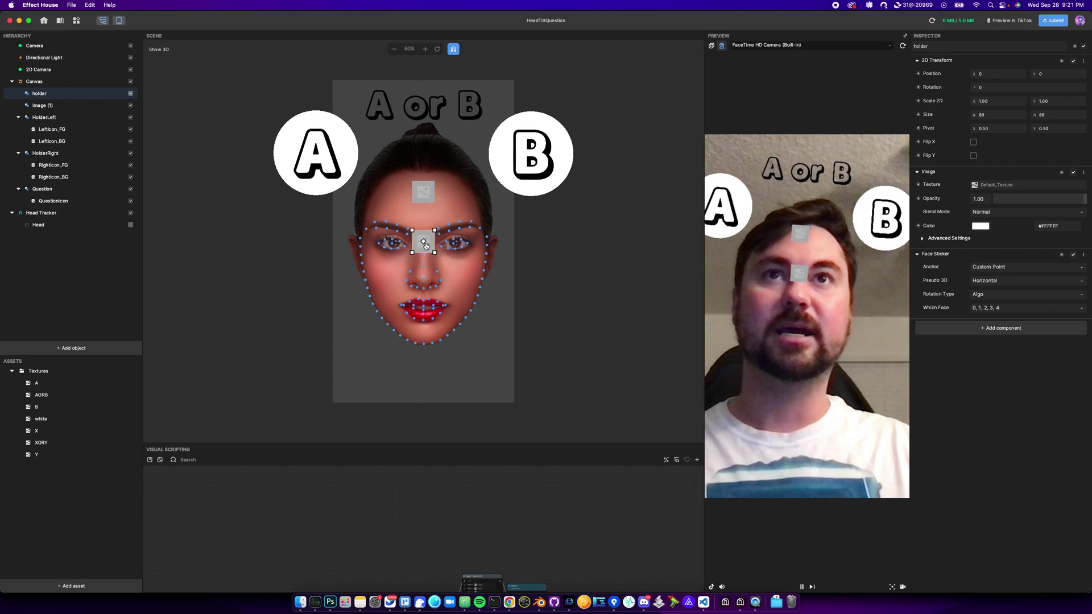
scroll(425, 242, "up", 5)
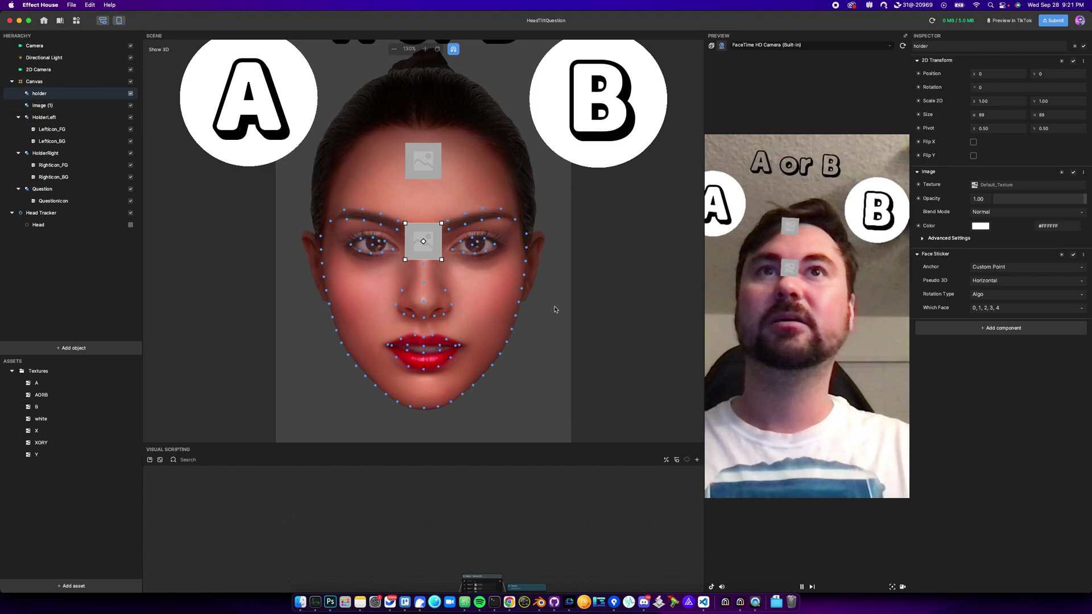
left_click(1073, 171)
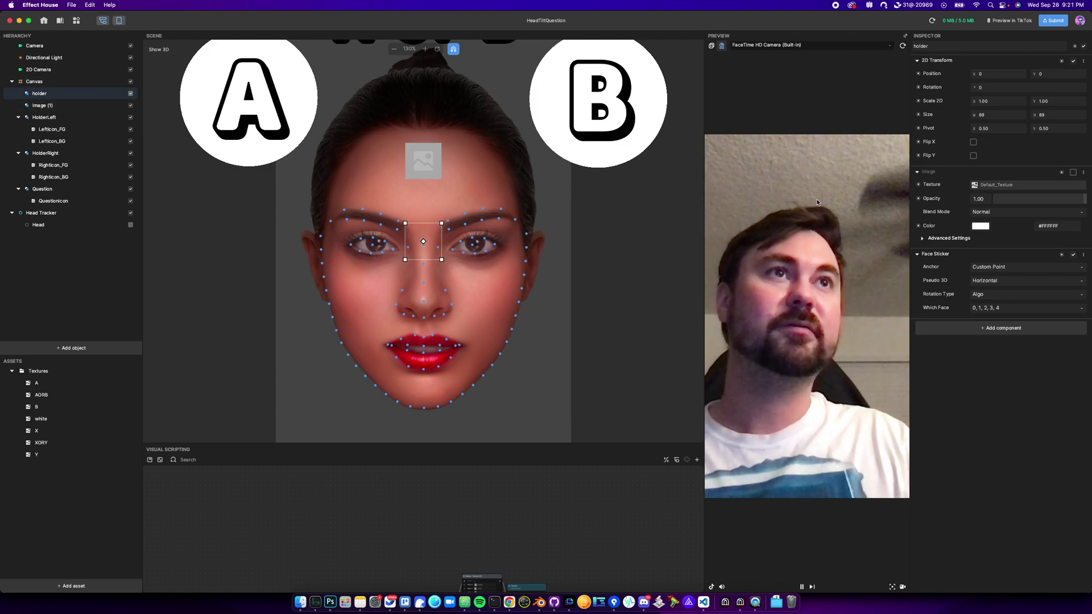
left_click(48, 107)
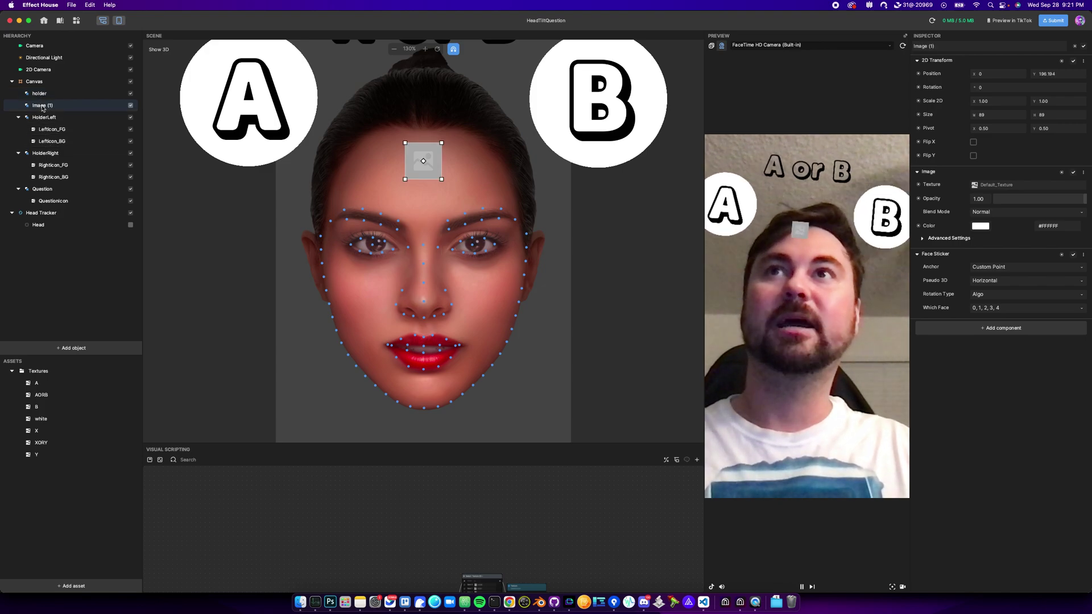
left_click(82, 96)
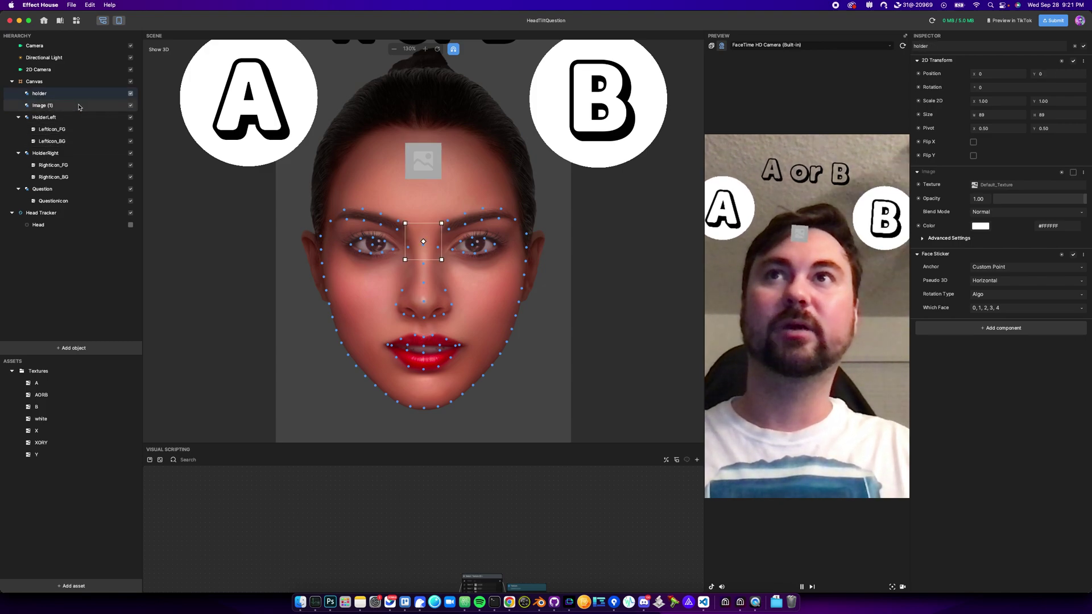
left_click(56, 107)
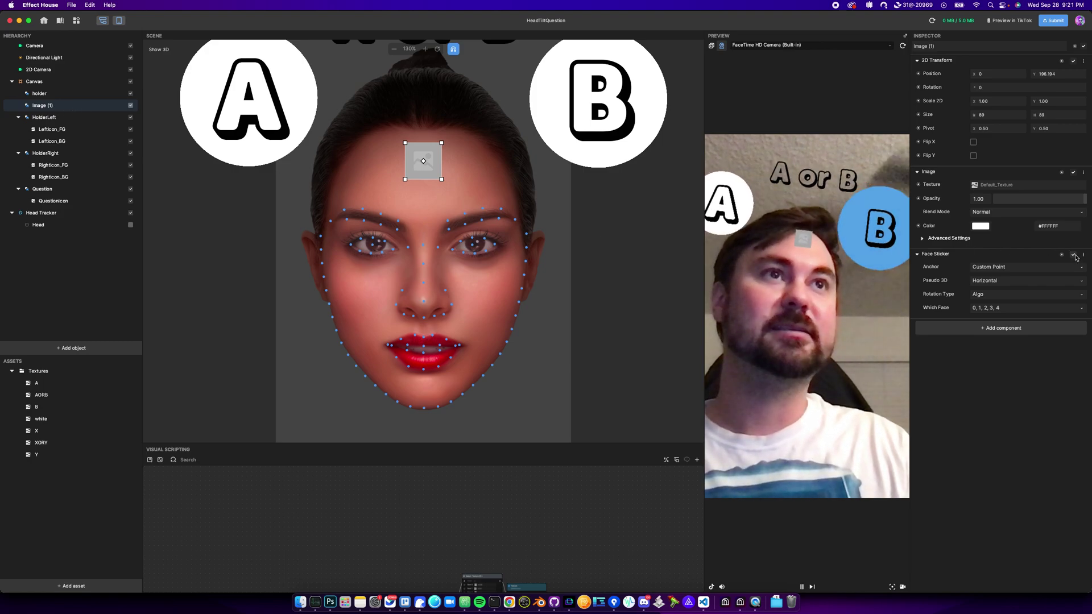
left_click_drag(61, 107, 51, 94)
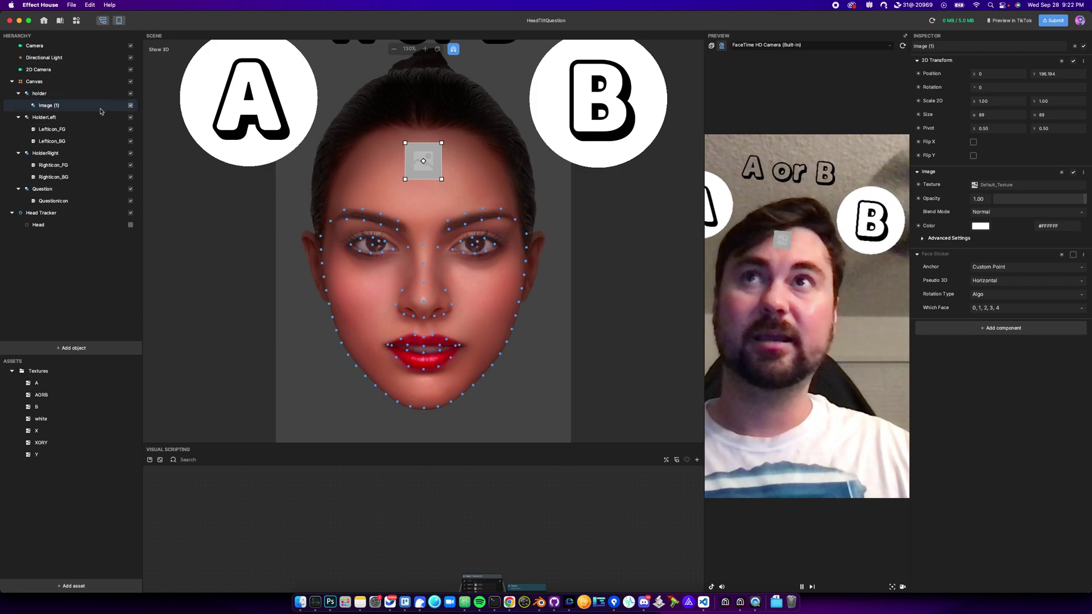
Move the Image (1) child up-right beside the B circle, to position 186.307, 363.766.
left_click(64, 97)
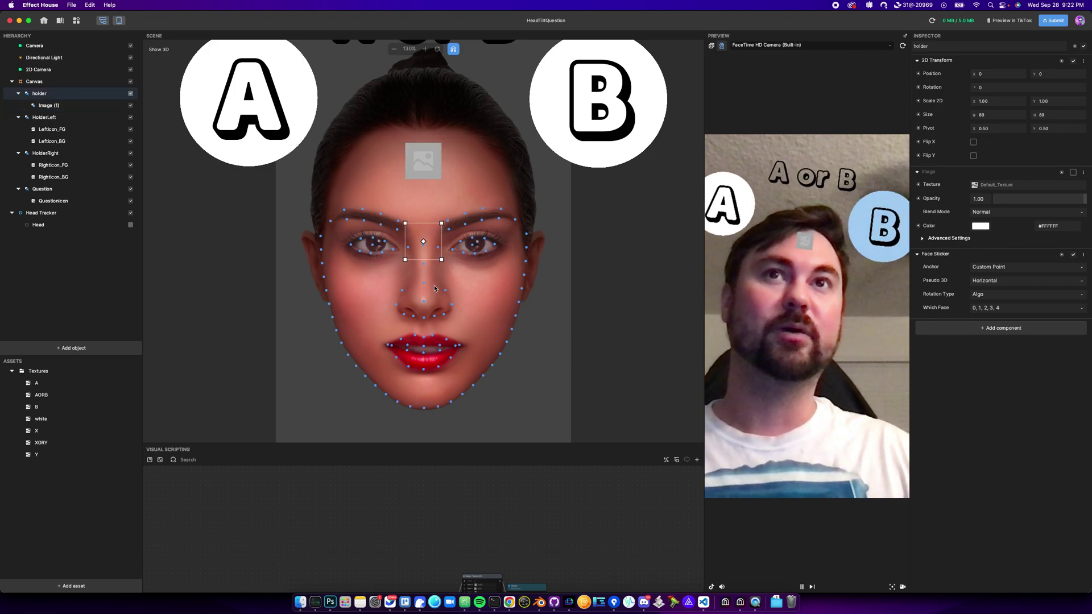
left_click(69, 104)
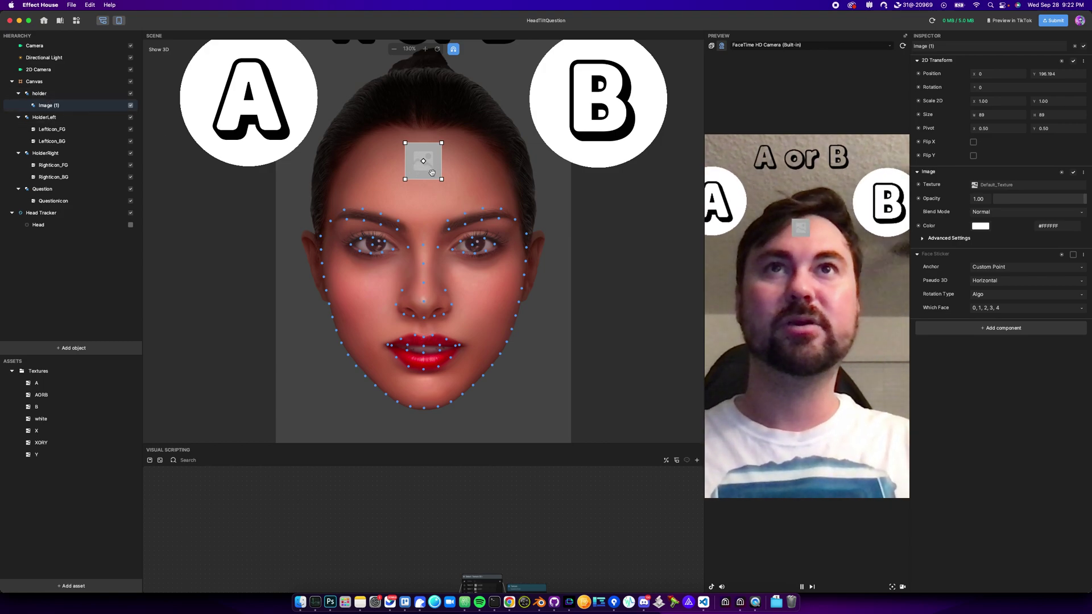
left_click_drag(427, 171, 499, 106)
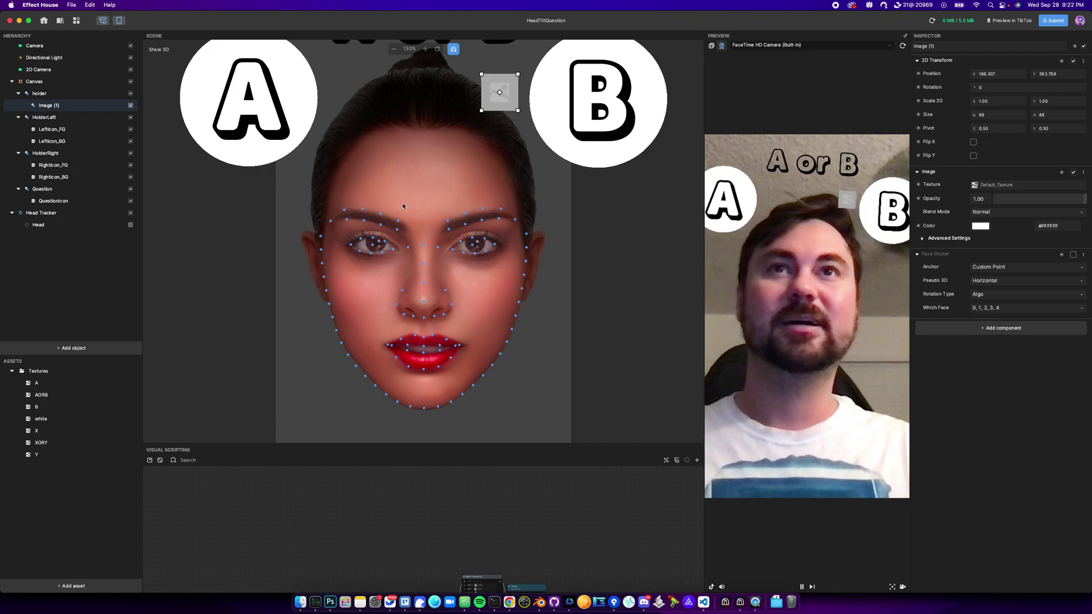
Delete holder with its Image (1) child, then enlarge the visual scripting panel.
left_click(43, 95)
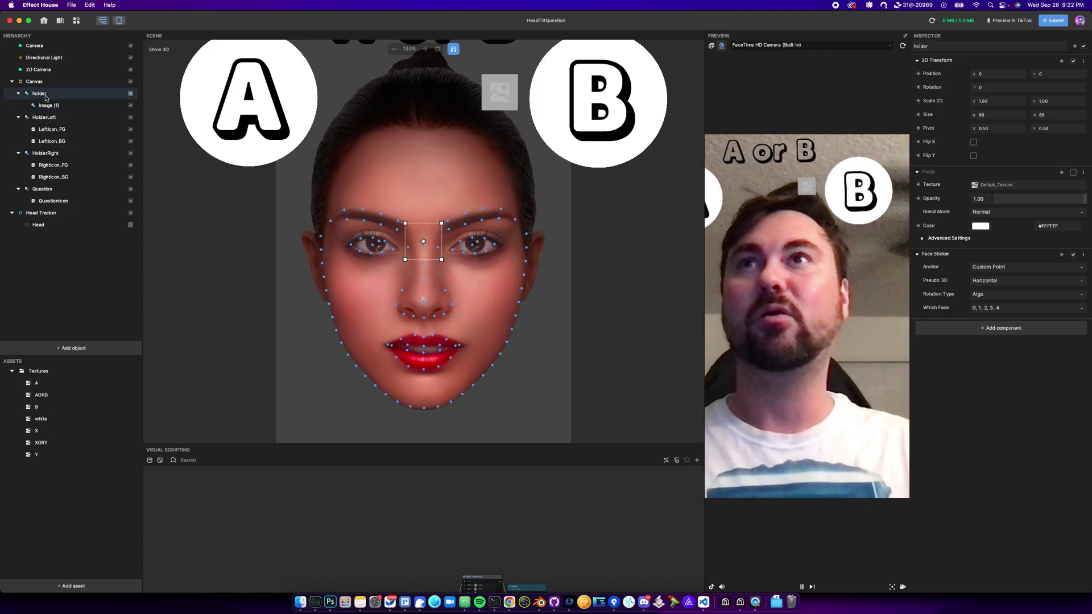
right_click(47, 97)
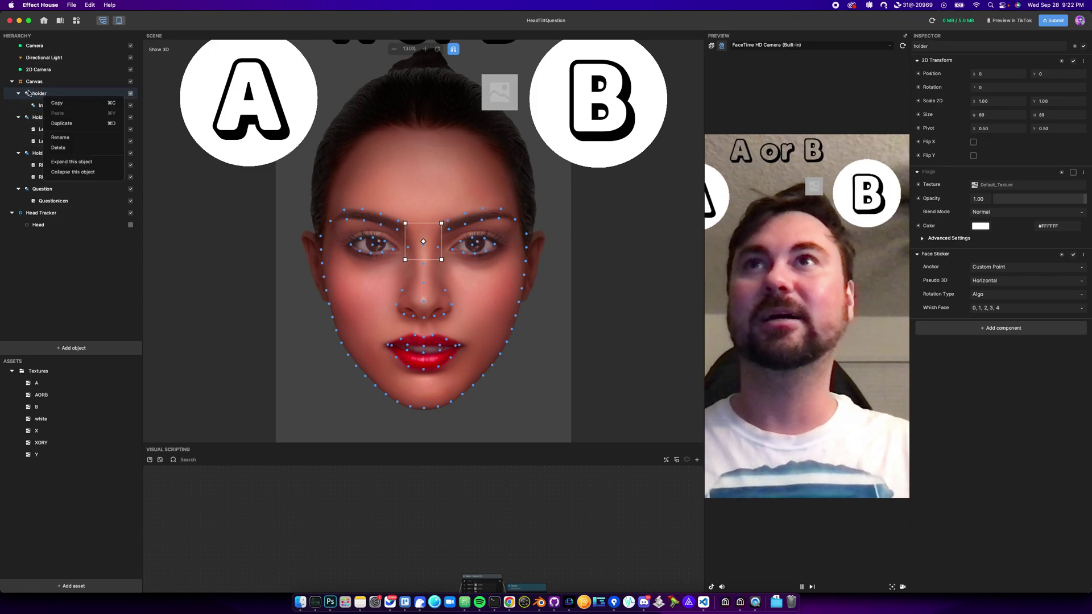
left_click(74, 148)
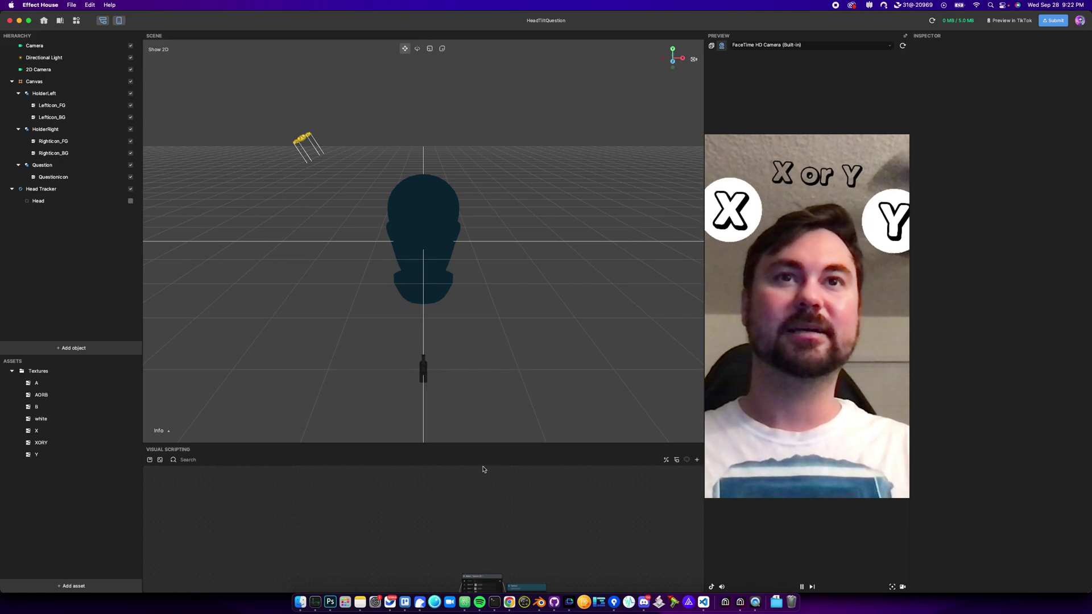
left_click_drag(484, 444, 432, 191)
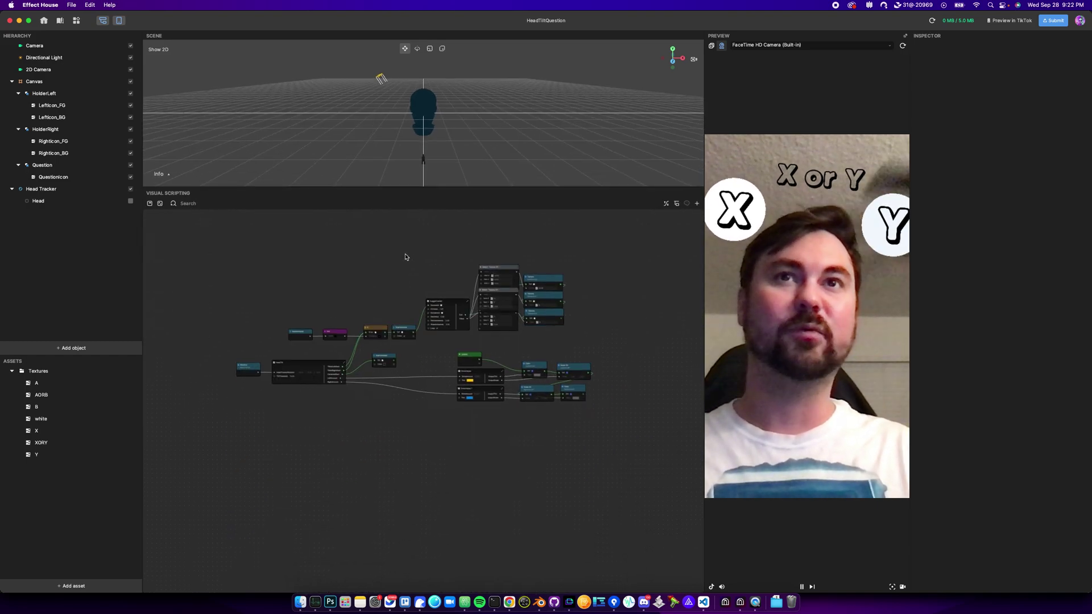
Zoom the node graph to inspect the HeadTilt, hasAnswered and AuggoCounter logic.
scroll(369, 299, "up", 5)
scroll(369, 299, "down", 2)
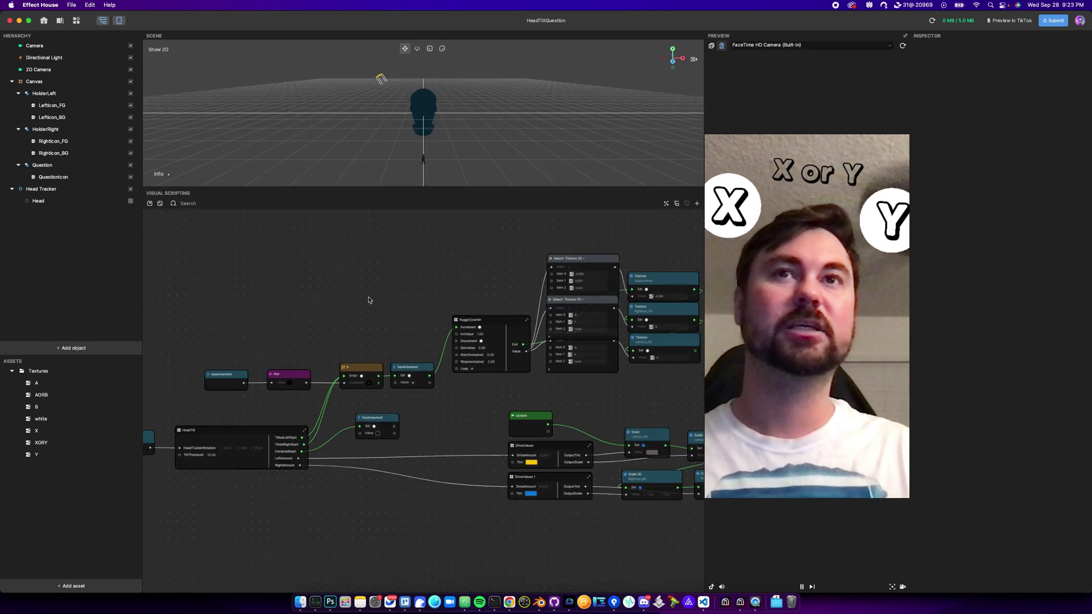
scroll(368, 300, "down", 1)
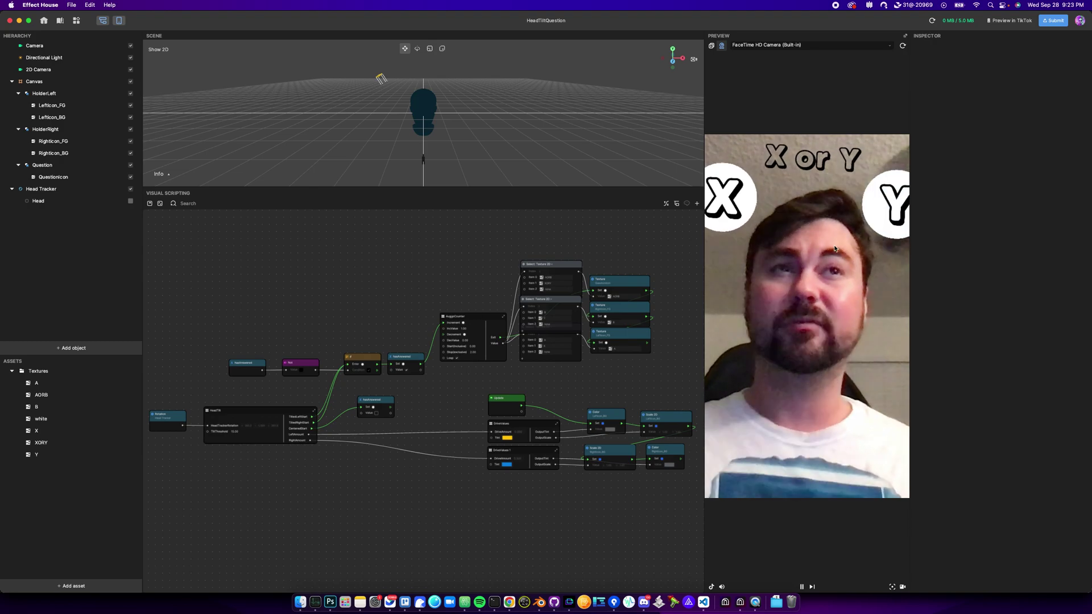